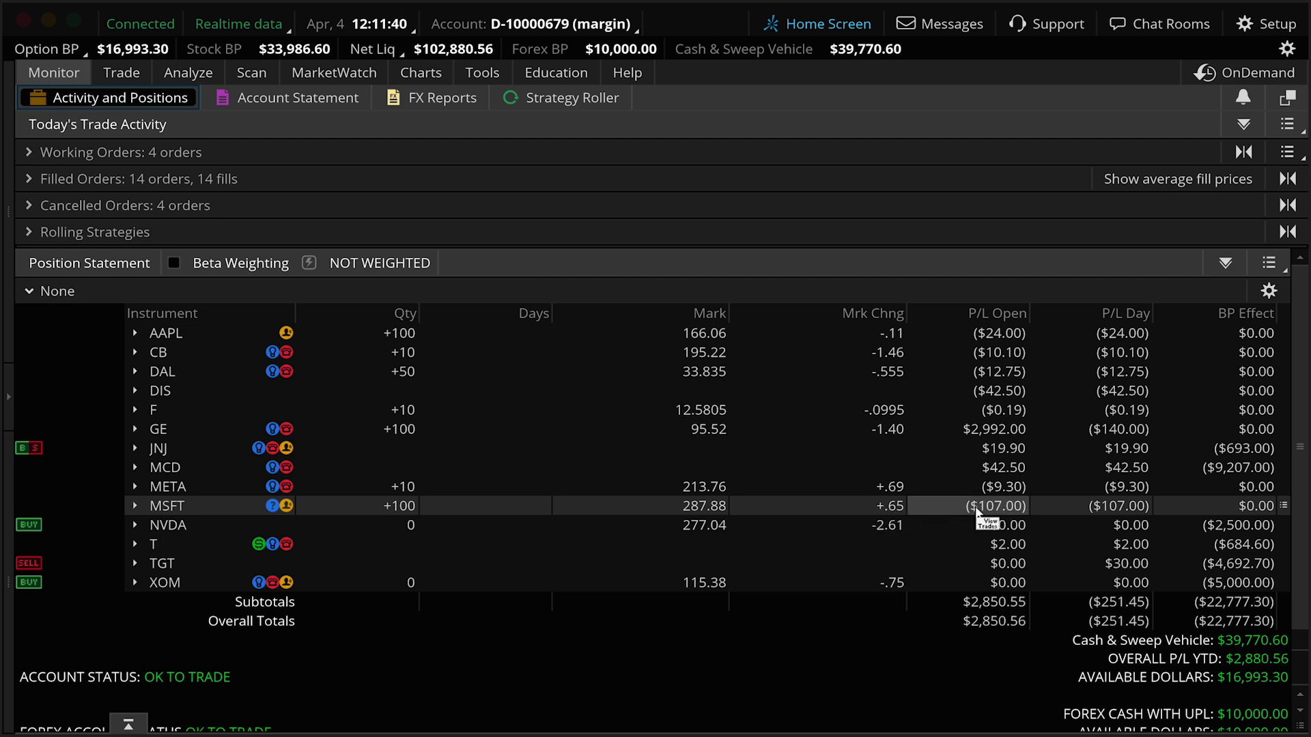
Step: Create a closing STOP order selling 100 MSFT shares from the position's menu
right_click(180, 509)
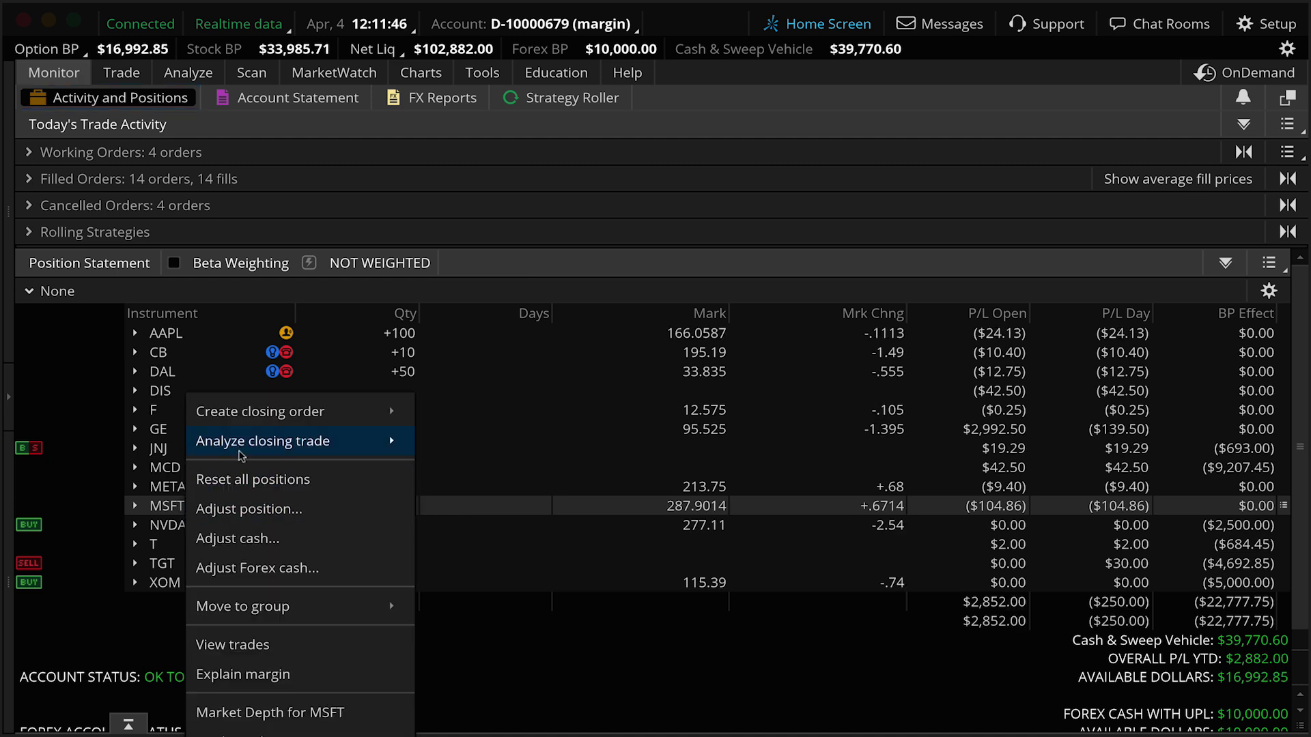
mouse_move(250, 418)
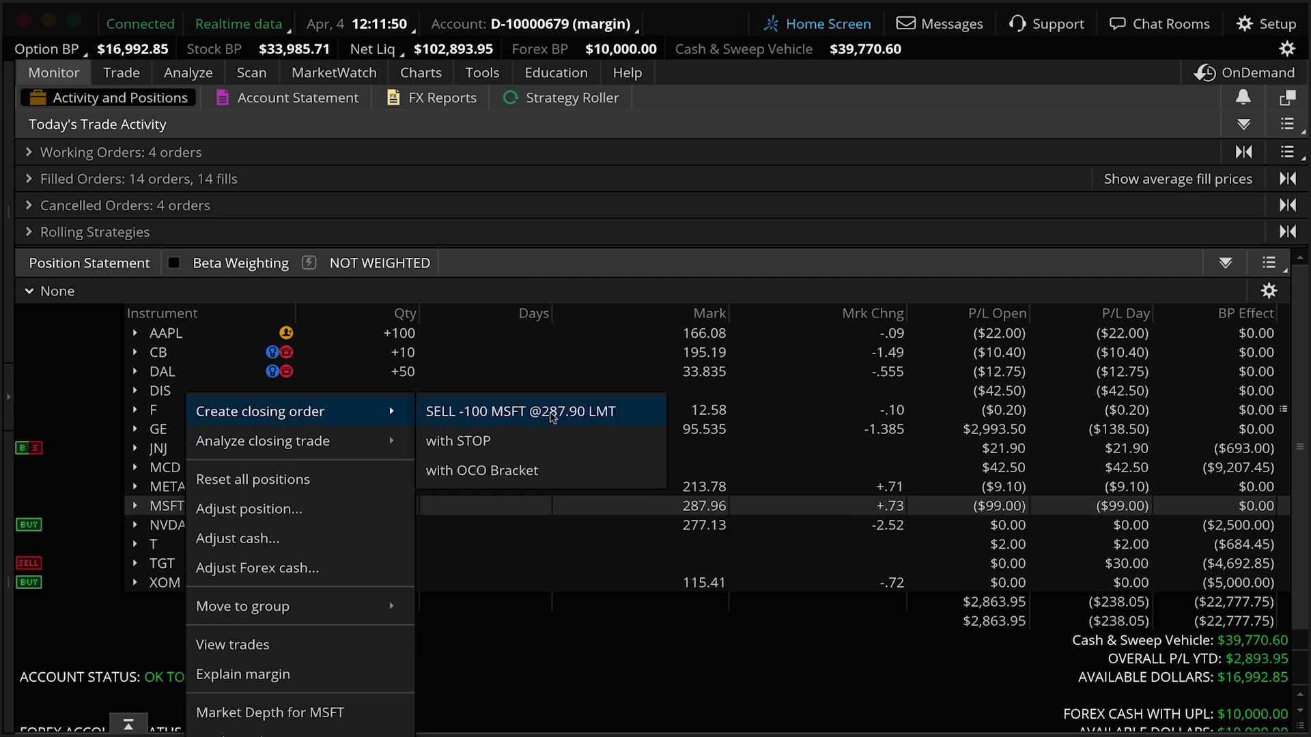
left_click(577, 438)
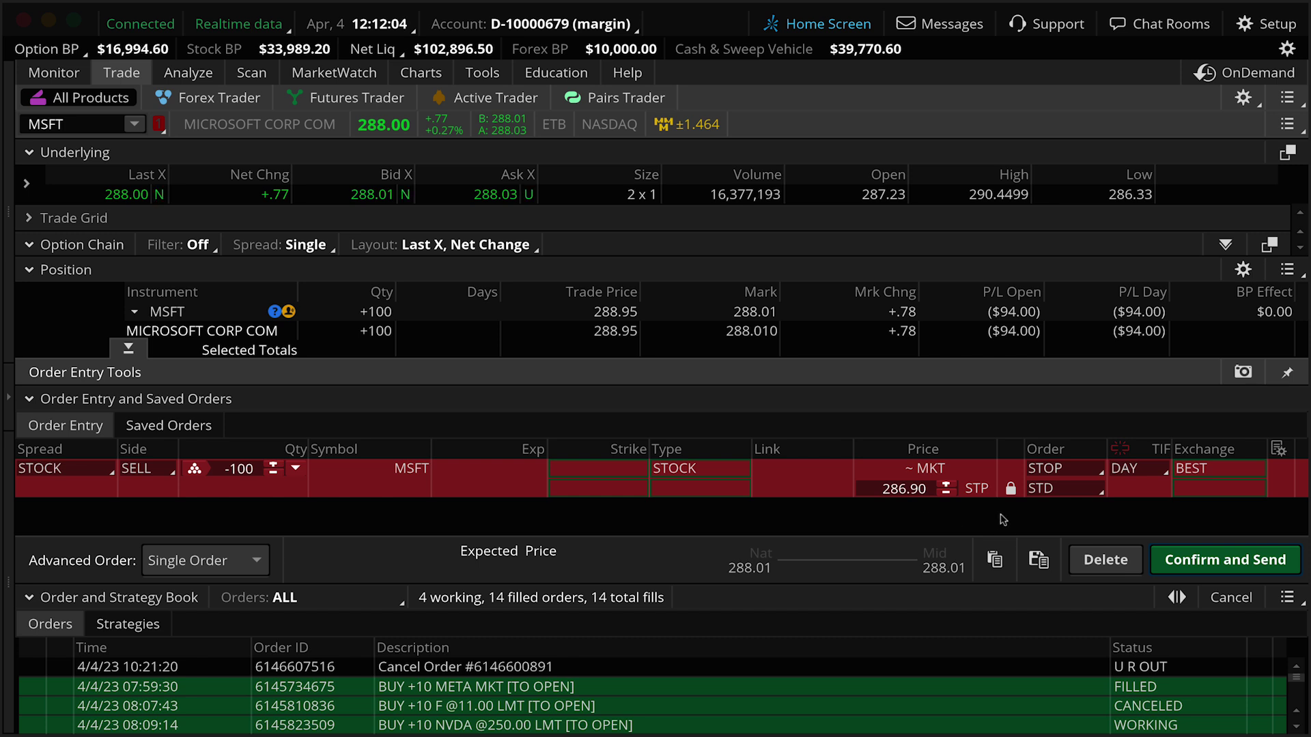
left_click(1086, 473)
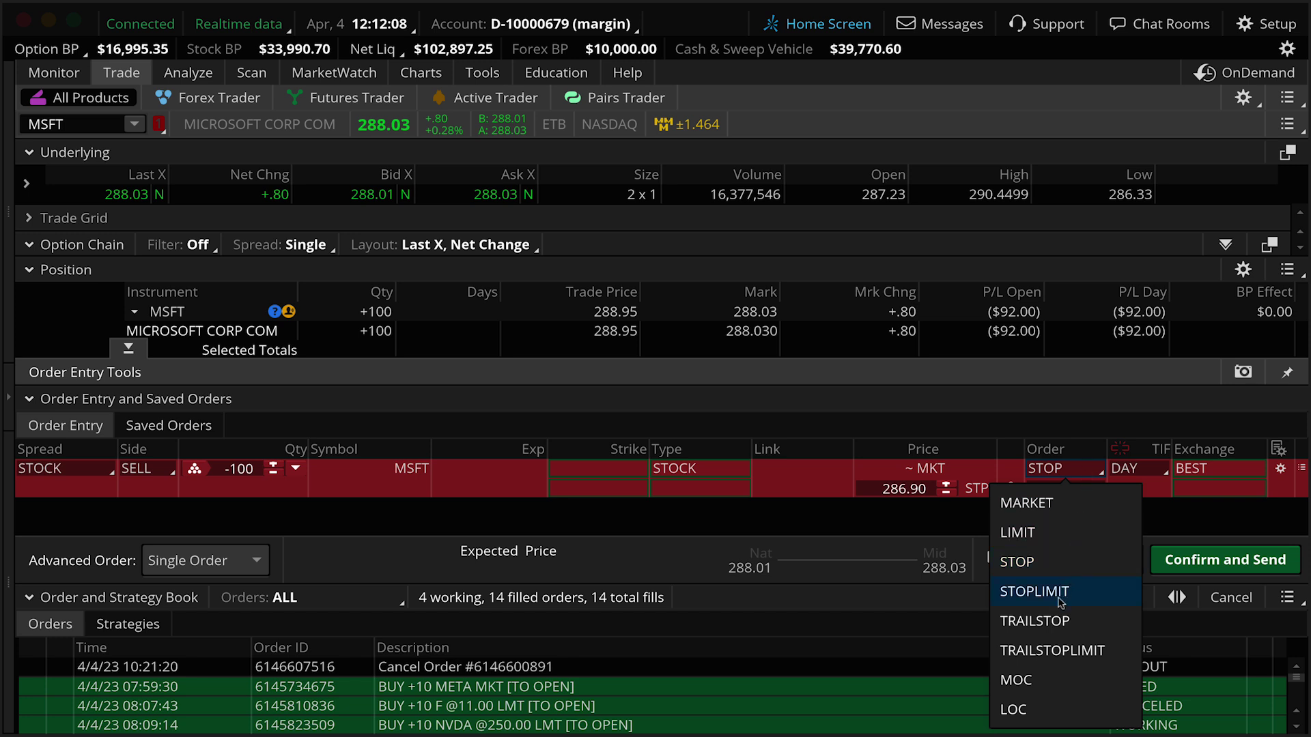
Step: Make the MSFT order a TRAILSTOP trailing -2.00 off the MARK price
left_click(1051, 619)
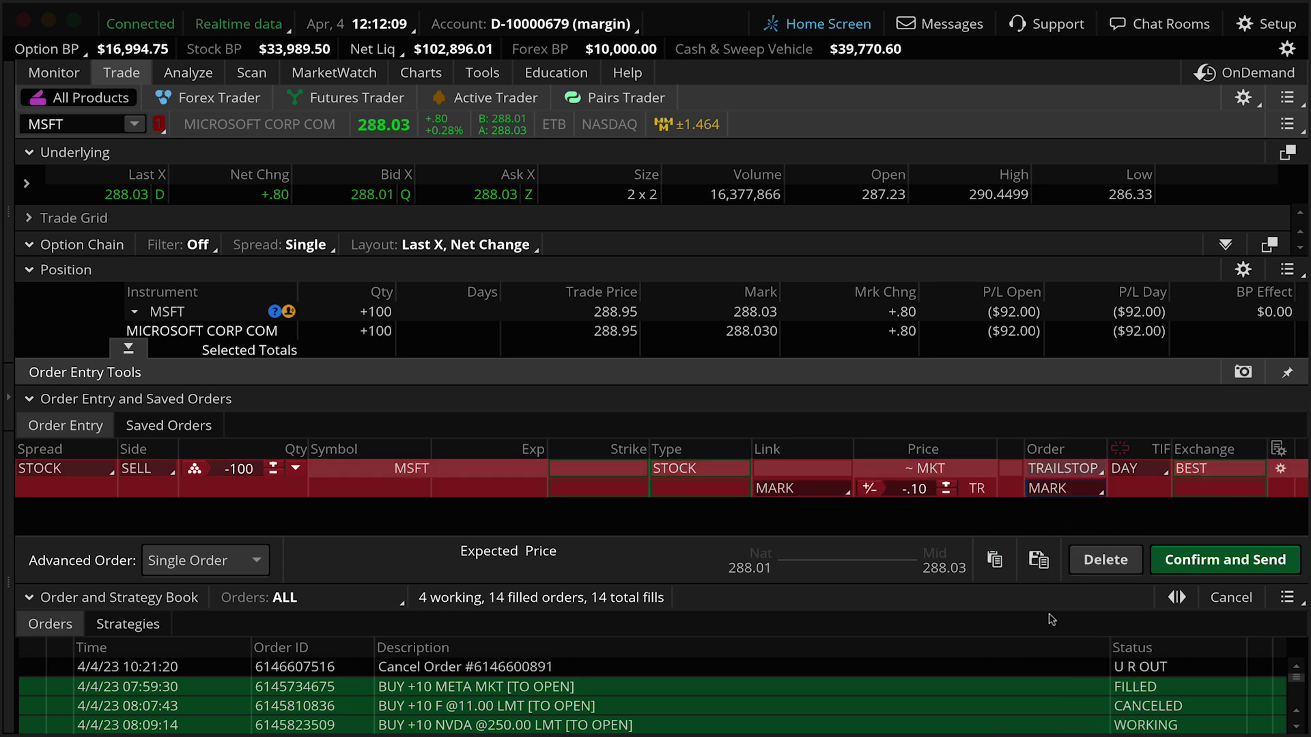
left_click(901, 491)
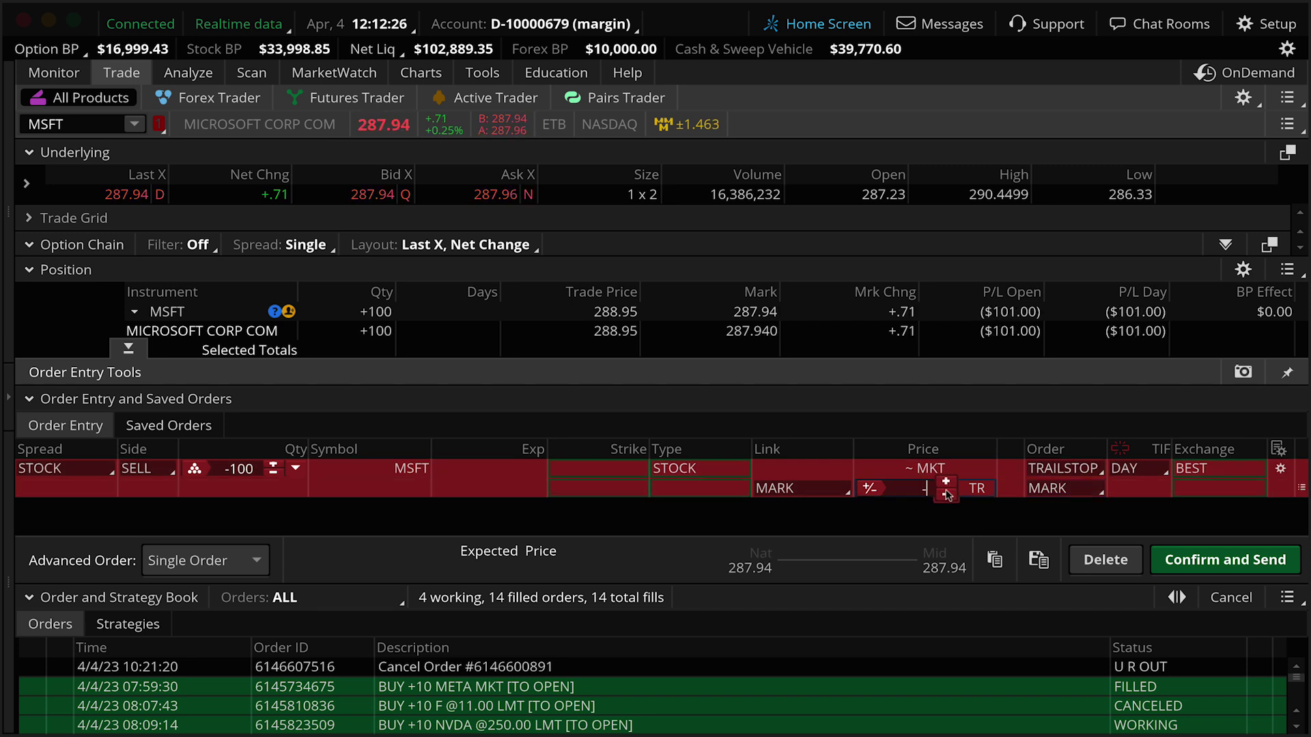
type("-2.00")
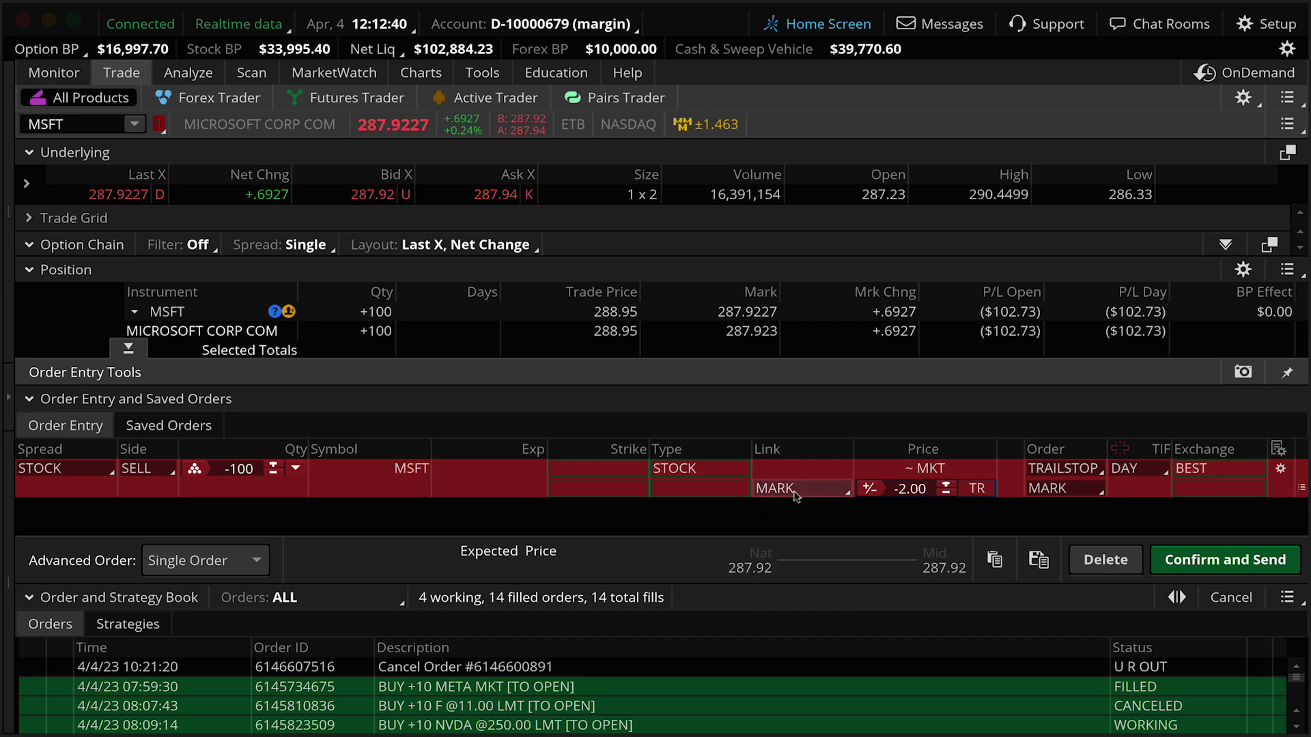
left_click(795, 489)
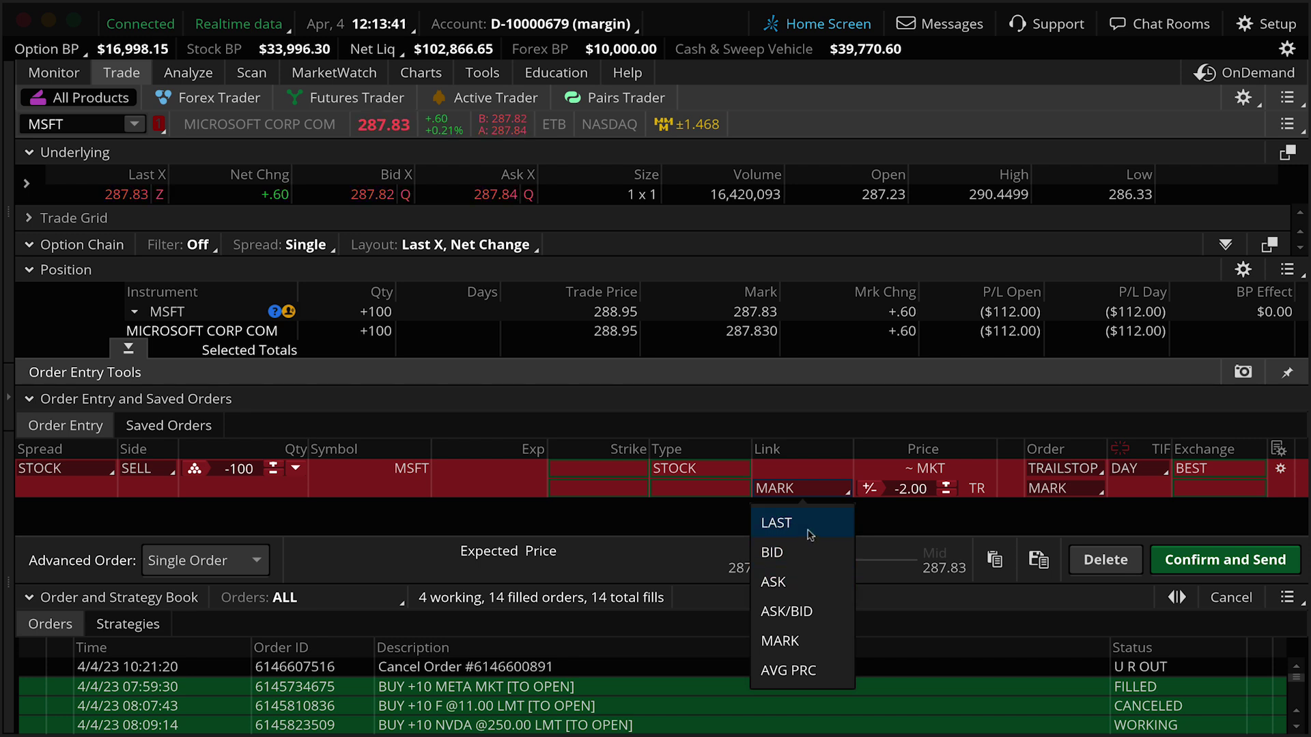
left_click(893, 520)
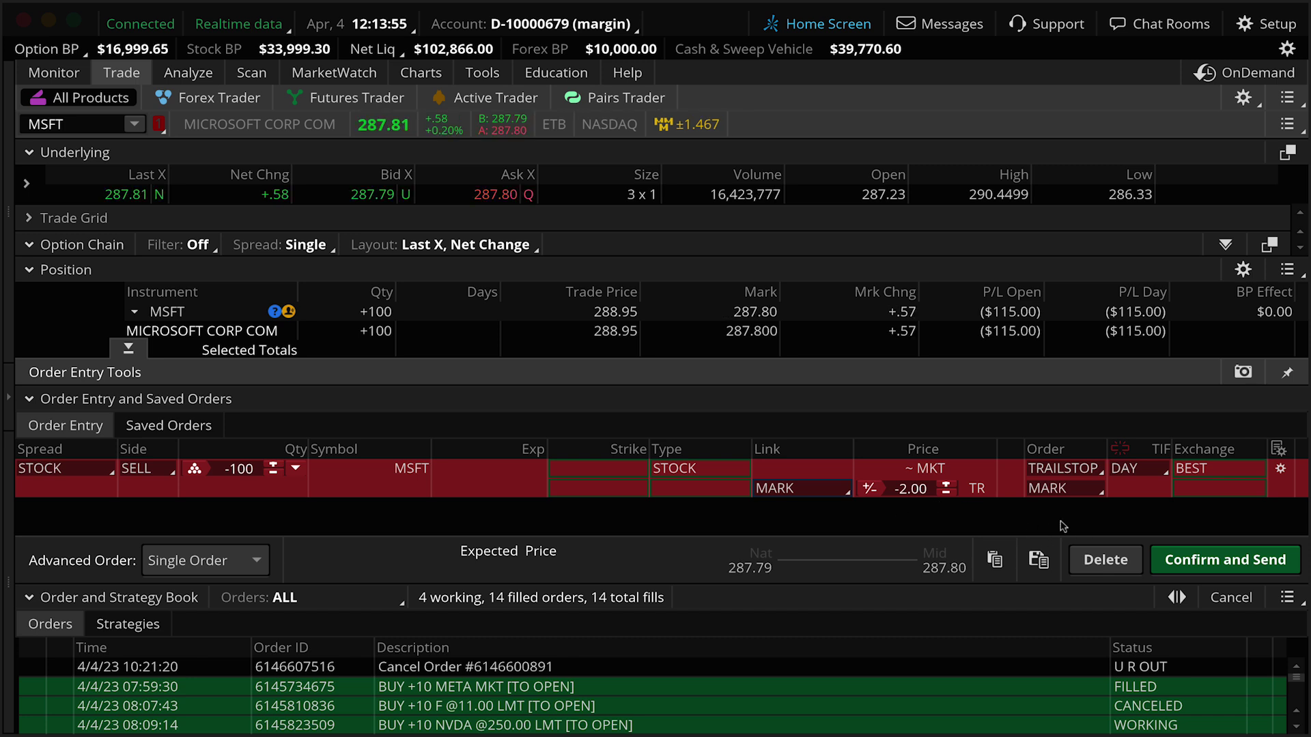
Step: Set the MSFT trailing stop to GTC and review it in the Order Confirmation Dialog
left_click(1147, 476)
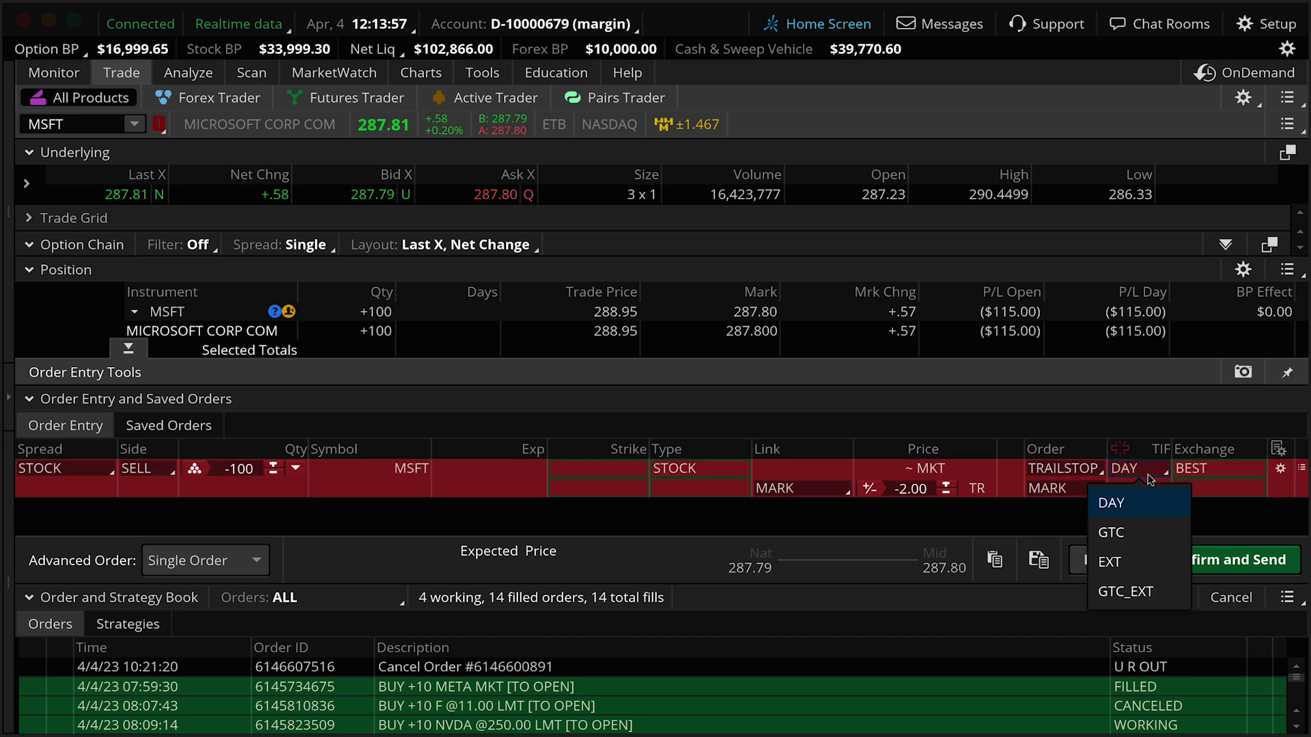
left_click(1146, 531)
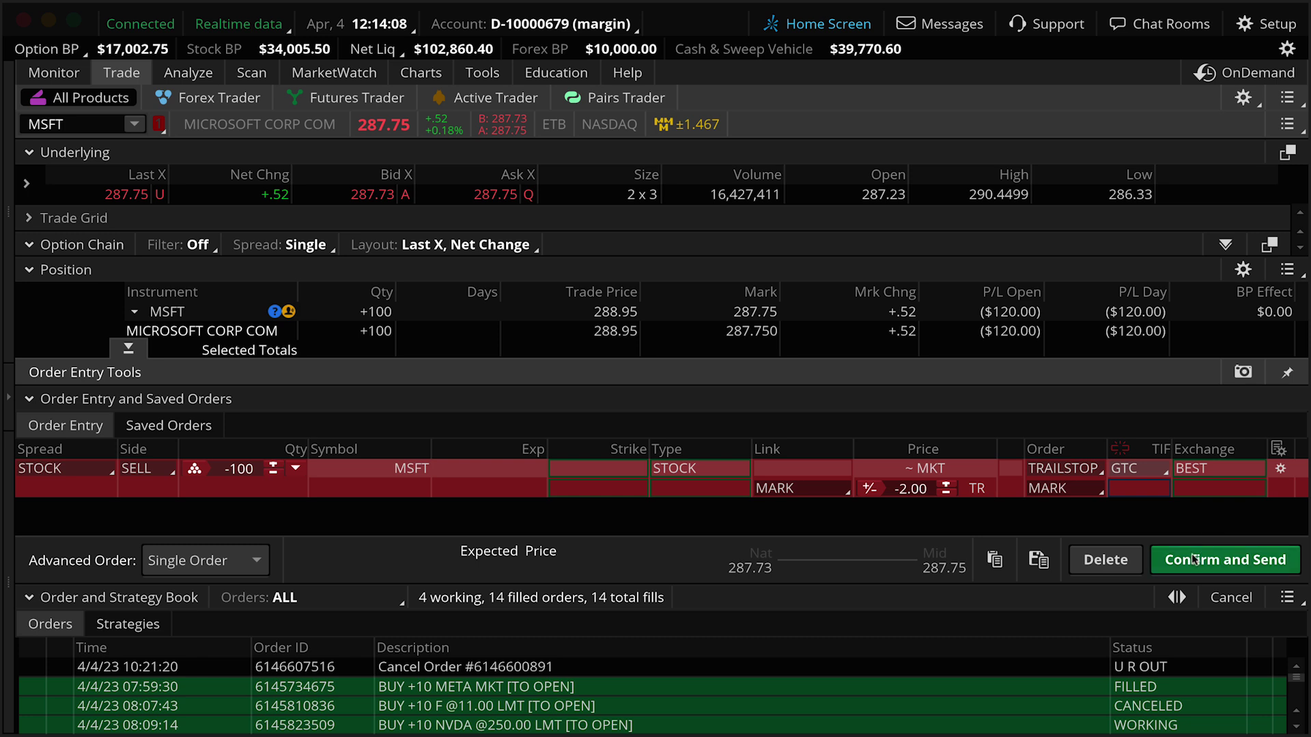
left_click(1194, 560)
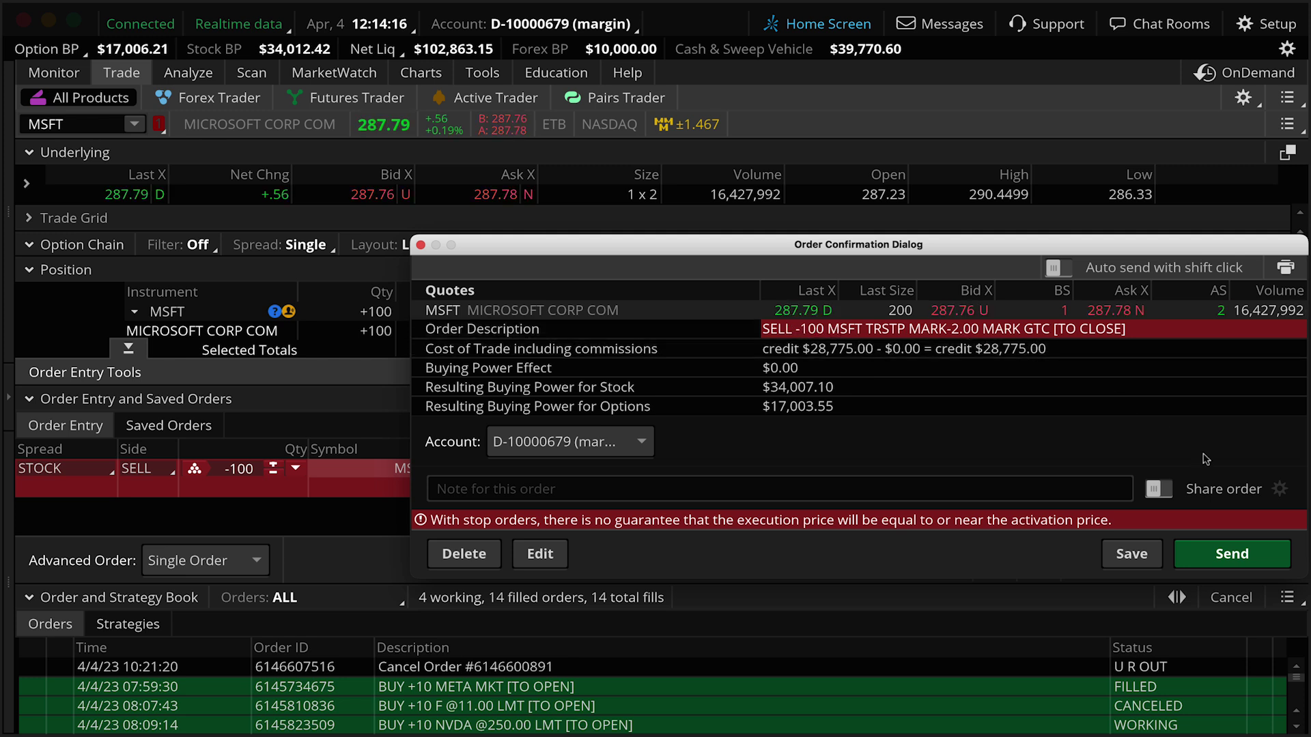
Step: Send the MSFT trailing stop and check it in Working Orders as GTC, WAIT STOP at 285.87
left_click(1224, 553)
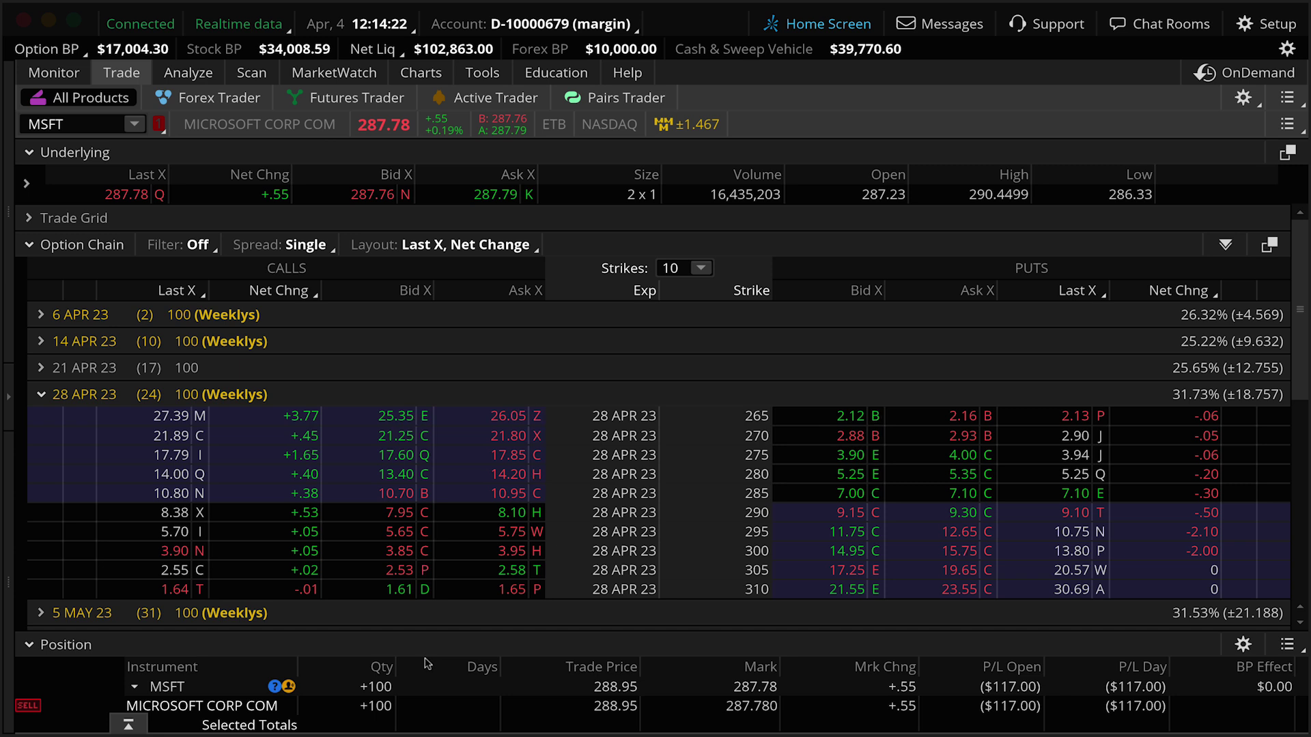
left_click(38, 81)
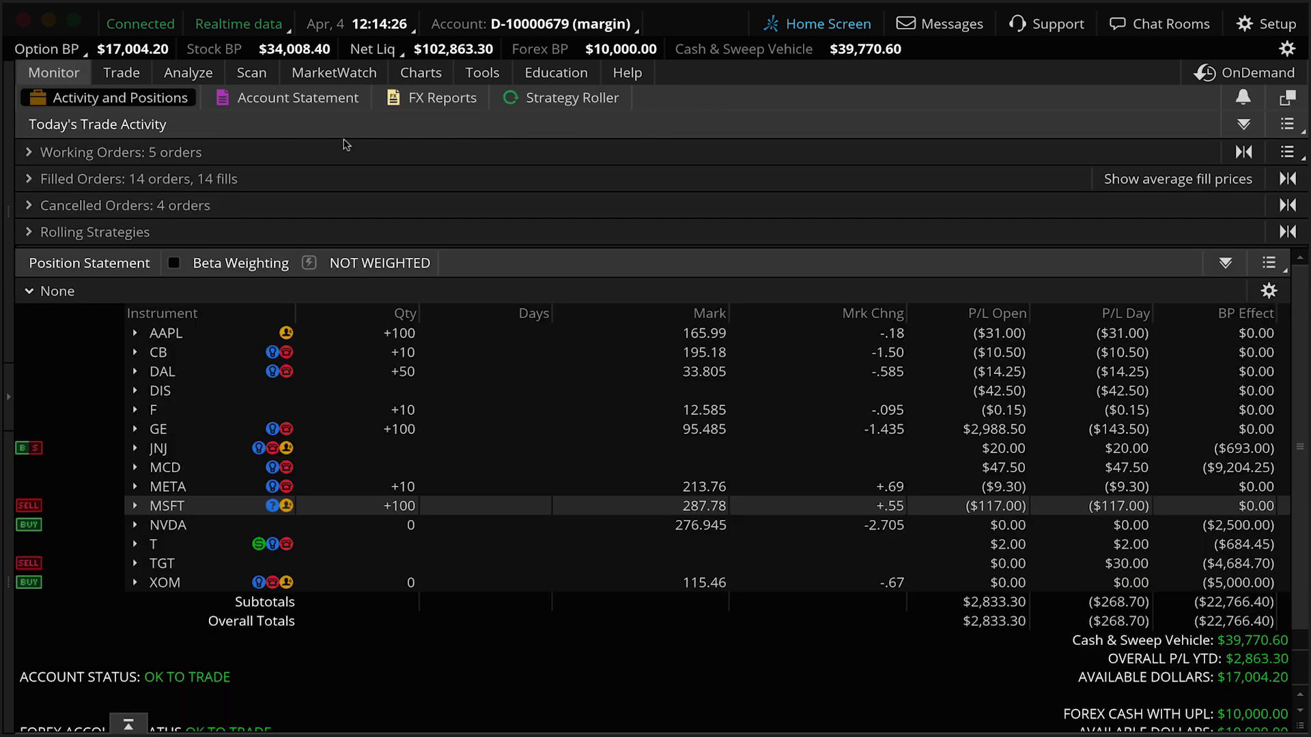
left_click(47, 158)
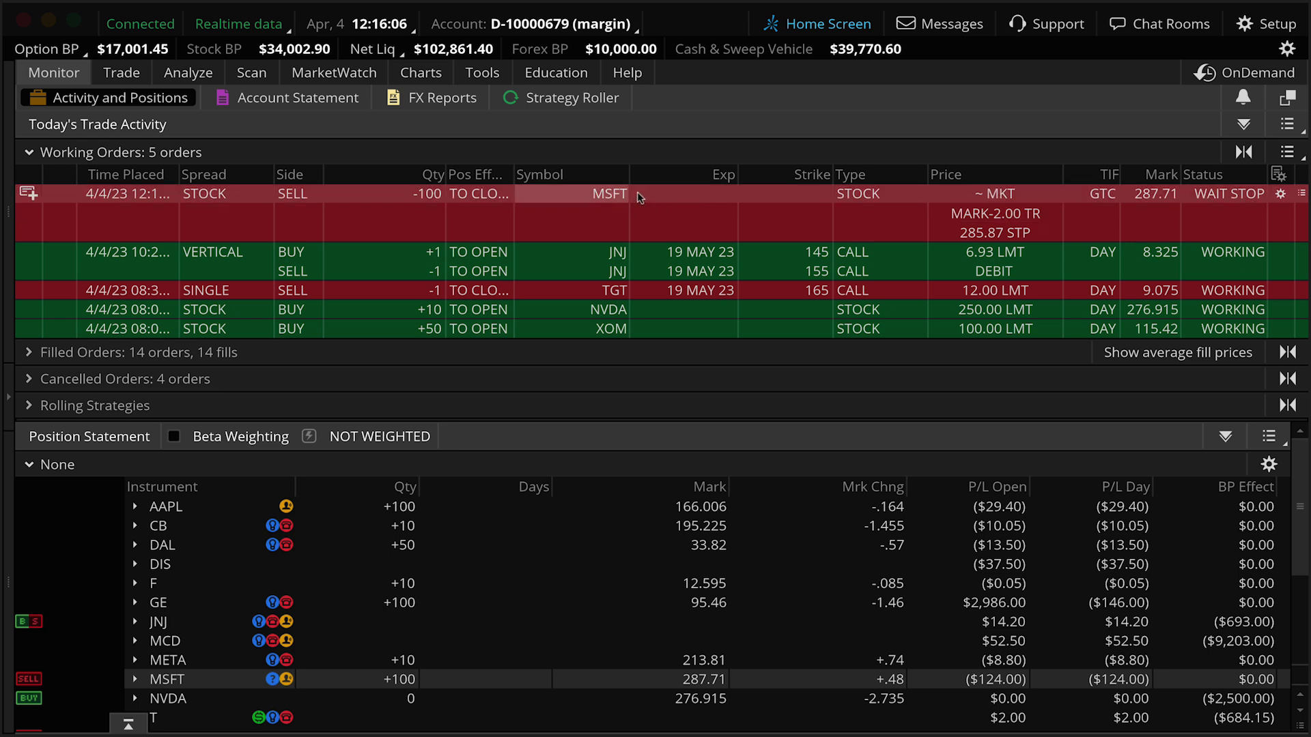
left_click(56, 153)
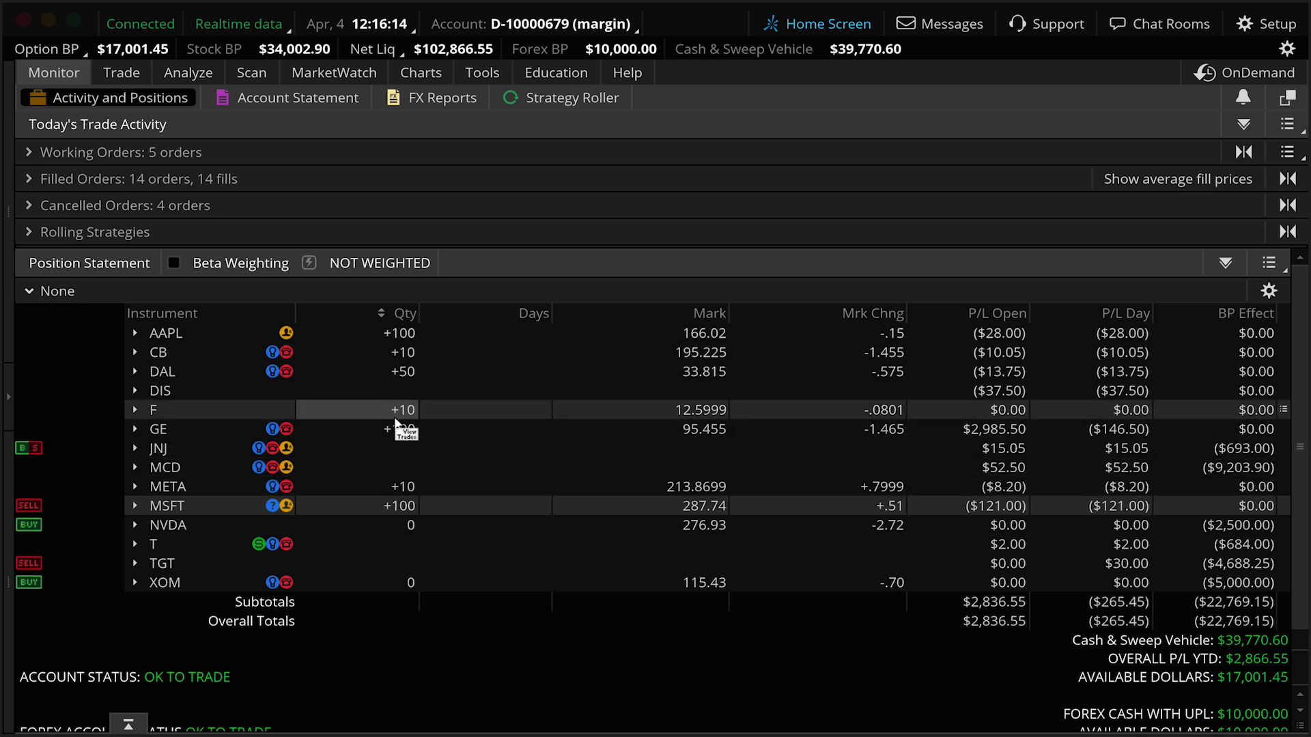
Step: Create a closing STOP order selling 100 AAPL shares from the position's menu
right_click(326, 339)
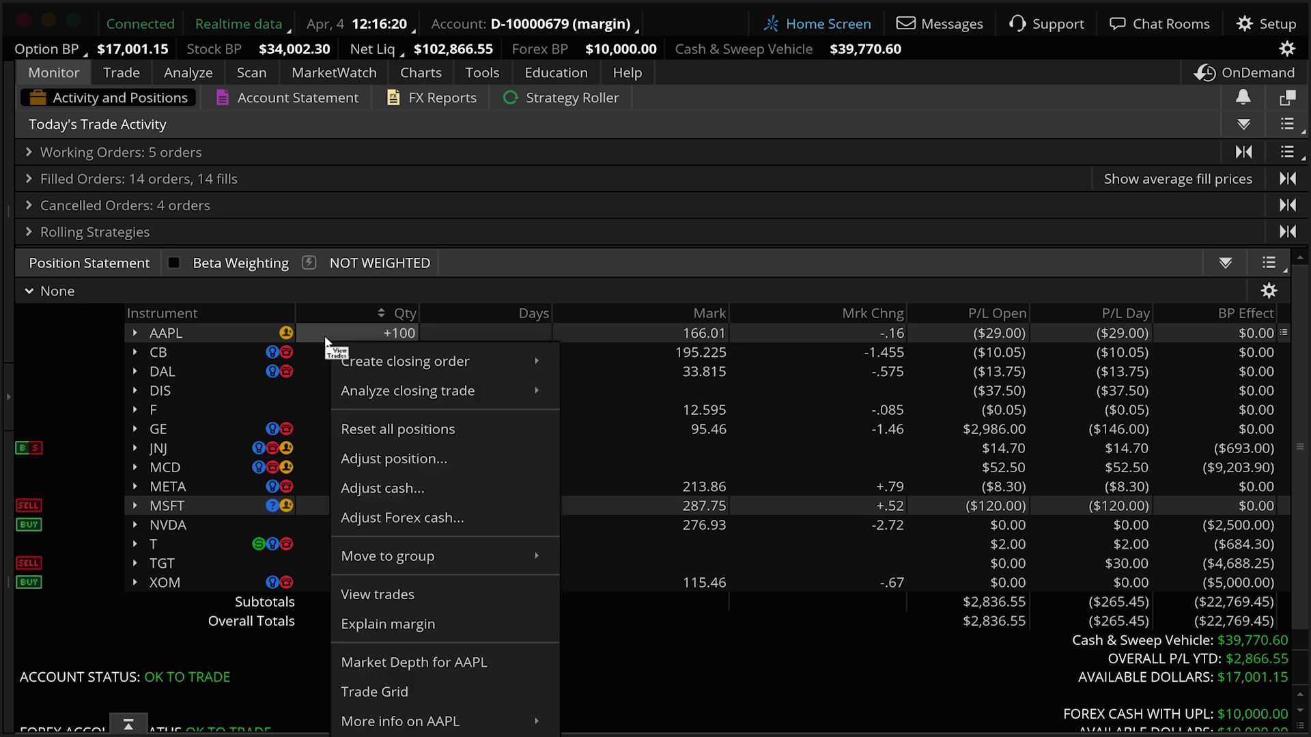
mouse_move(419, 364)
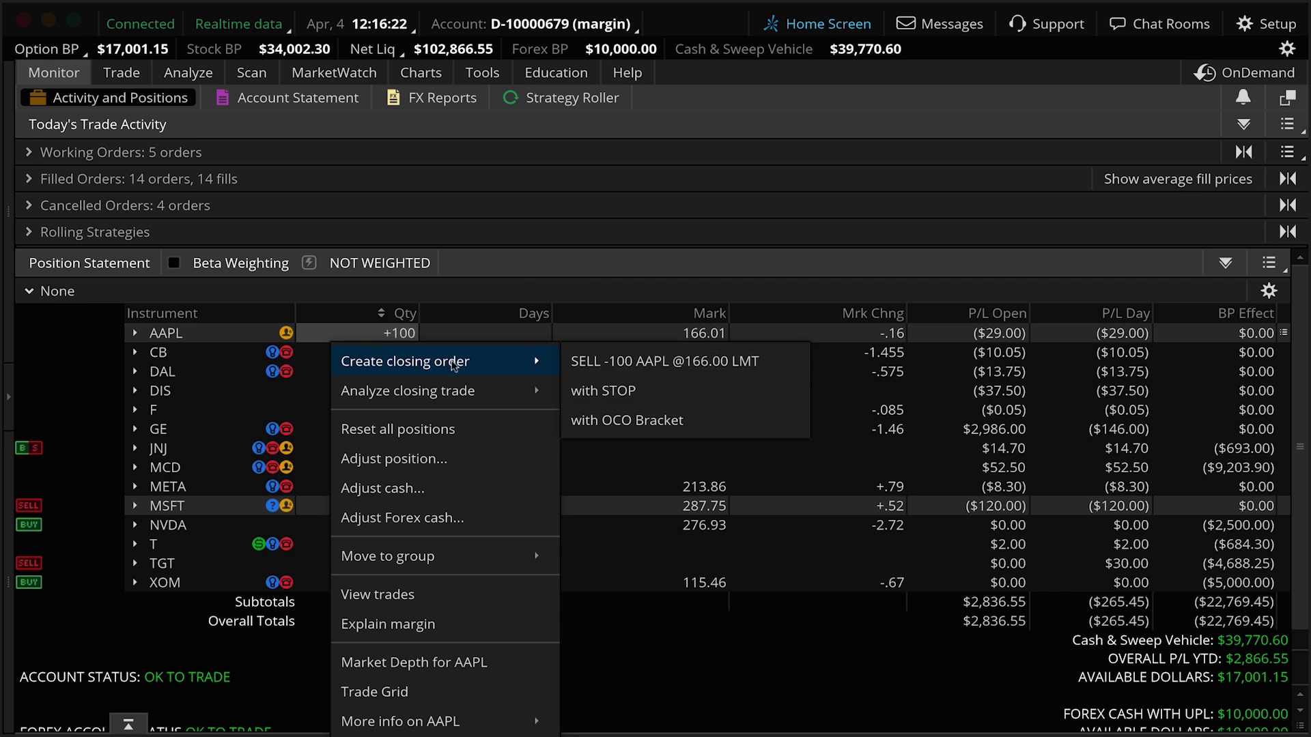
left_click(629, 398)
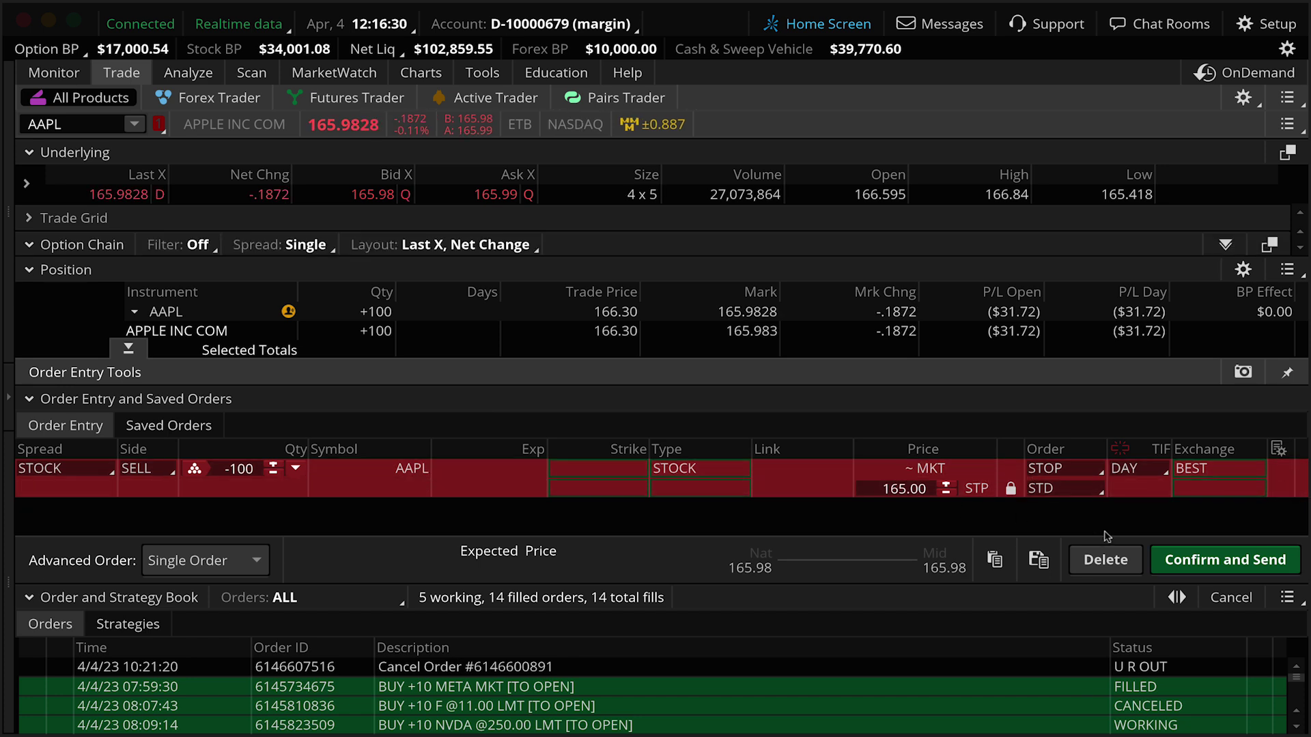
Step: Turn the AAPL order into a TRAILSTOP with a 10% trail off the mark
left_click(1085, 477)
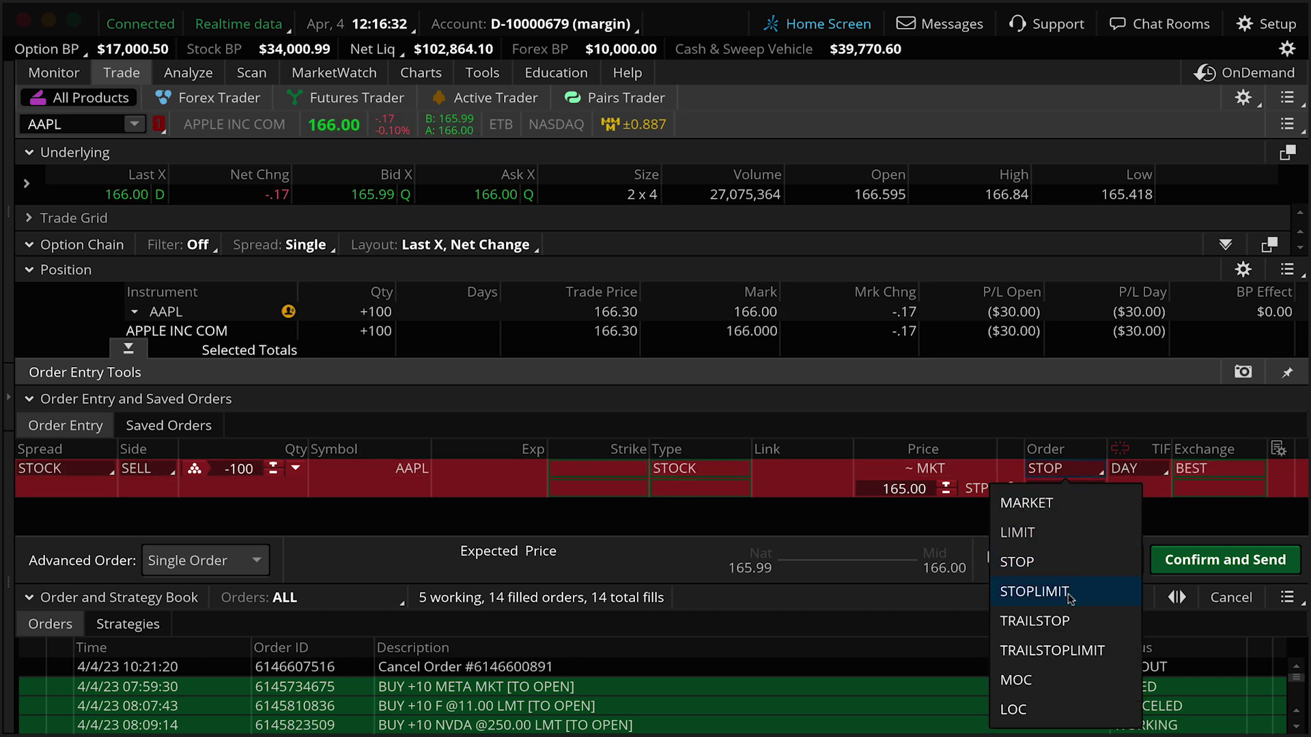
left_click(1068, 622)
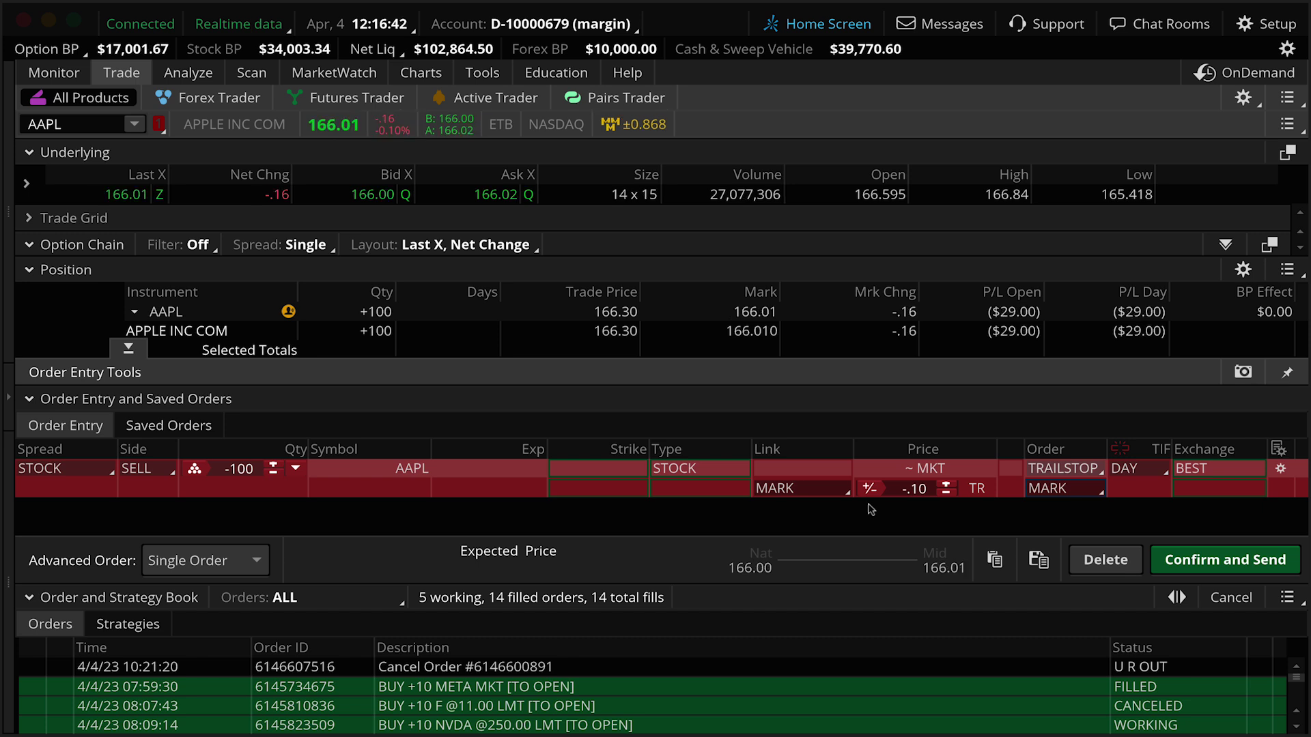
left_click(869, 489)
left_click(869, 490)
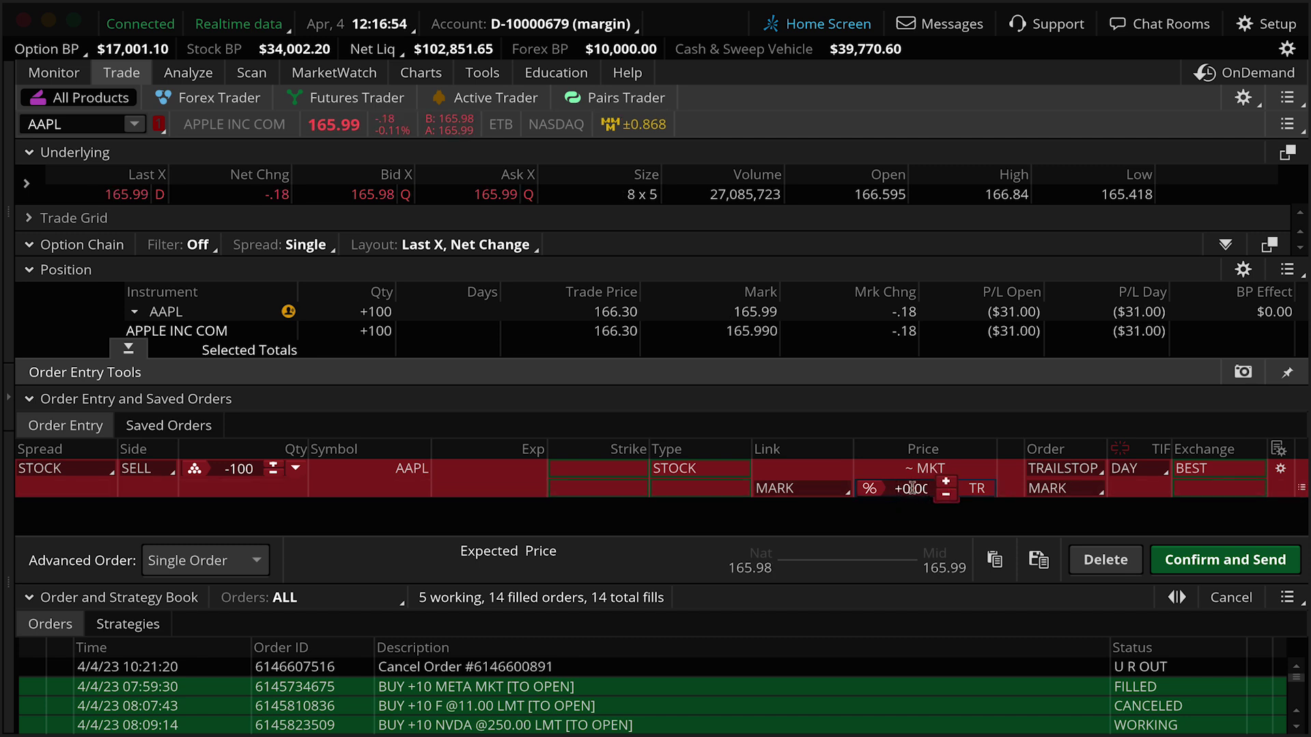
left_click_drag(896, 489, 911, 491)
type("10.")
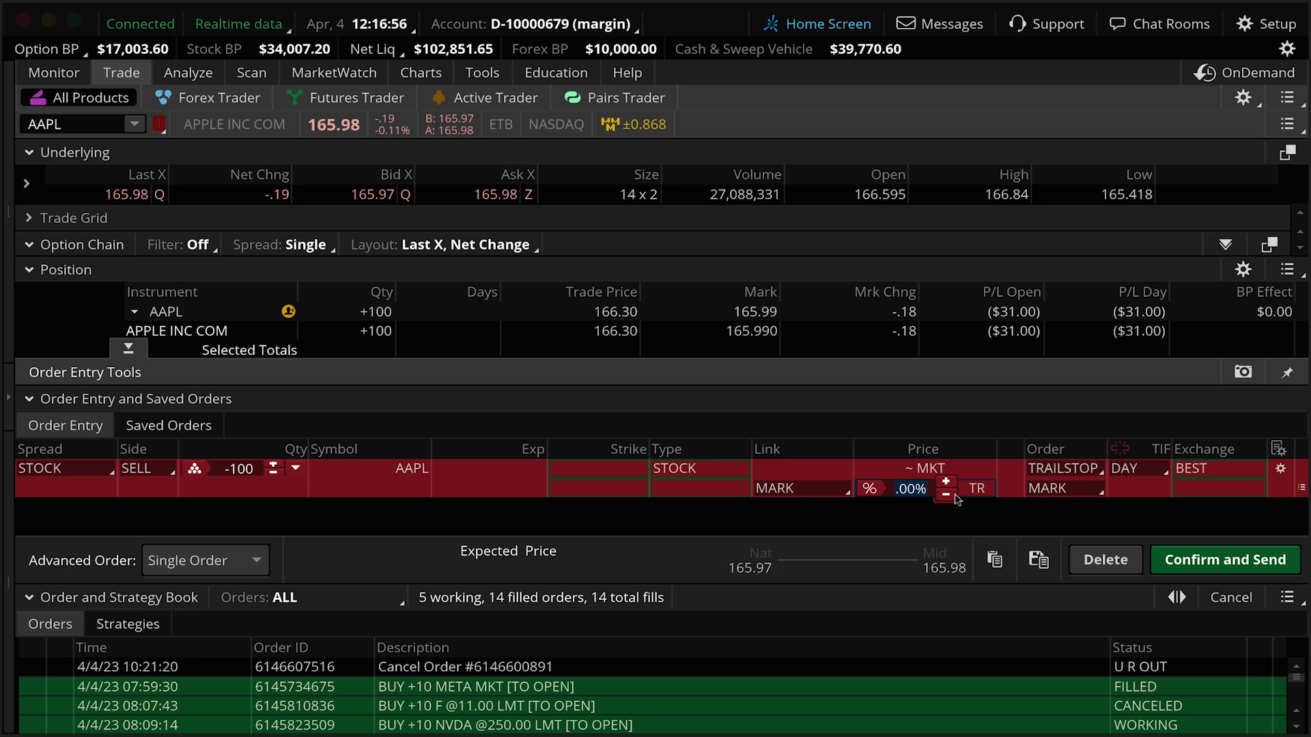
type("00")
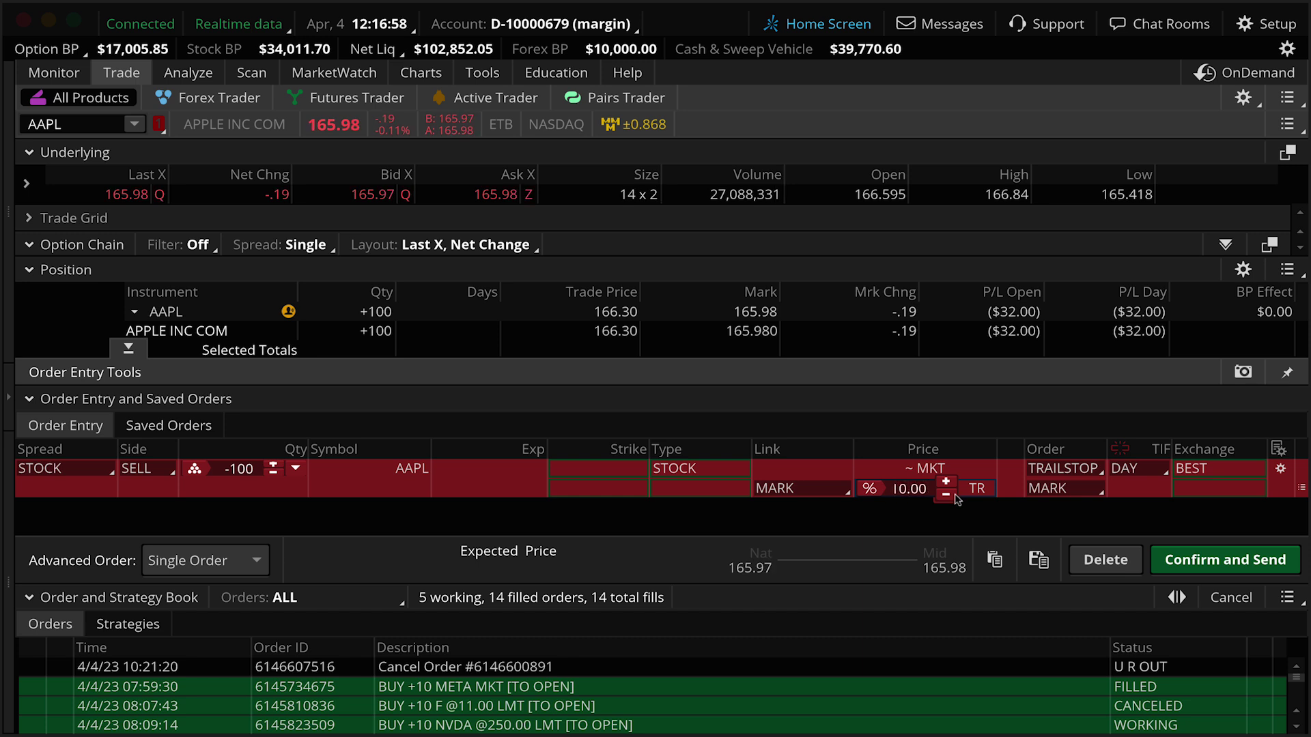
key("Return")
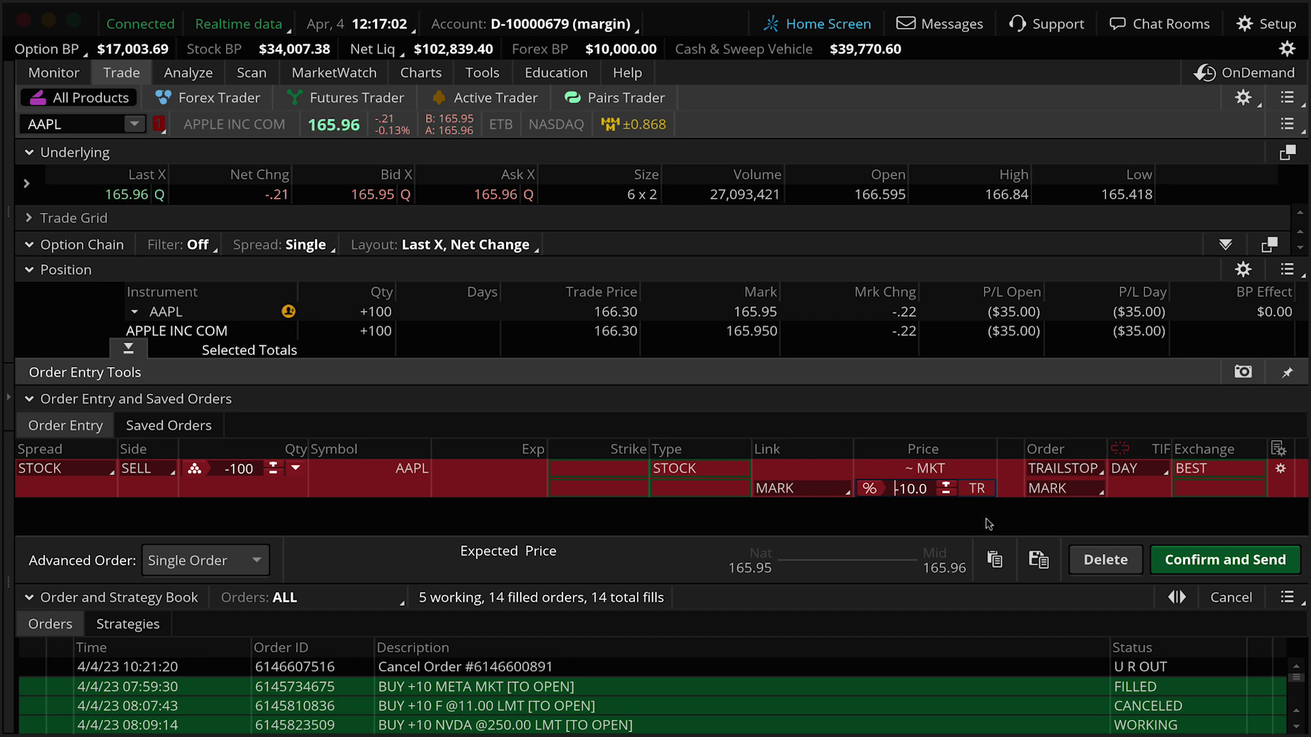
Step: Set the AAPL trailing stop to GTC, confirm, and send it
left_click(1158, 472)
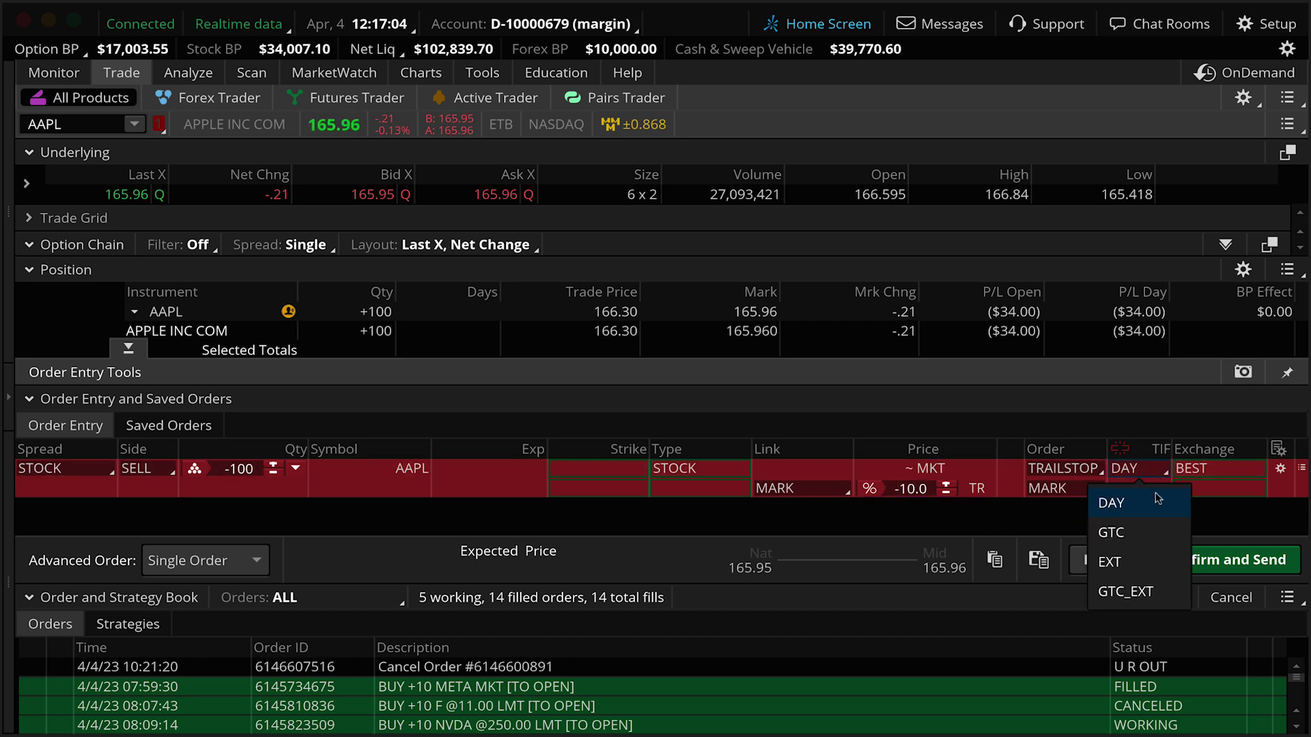
left_click(1142, 533)
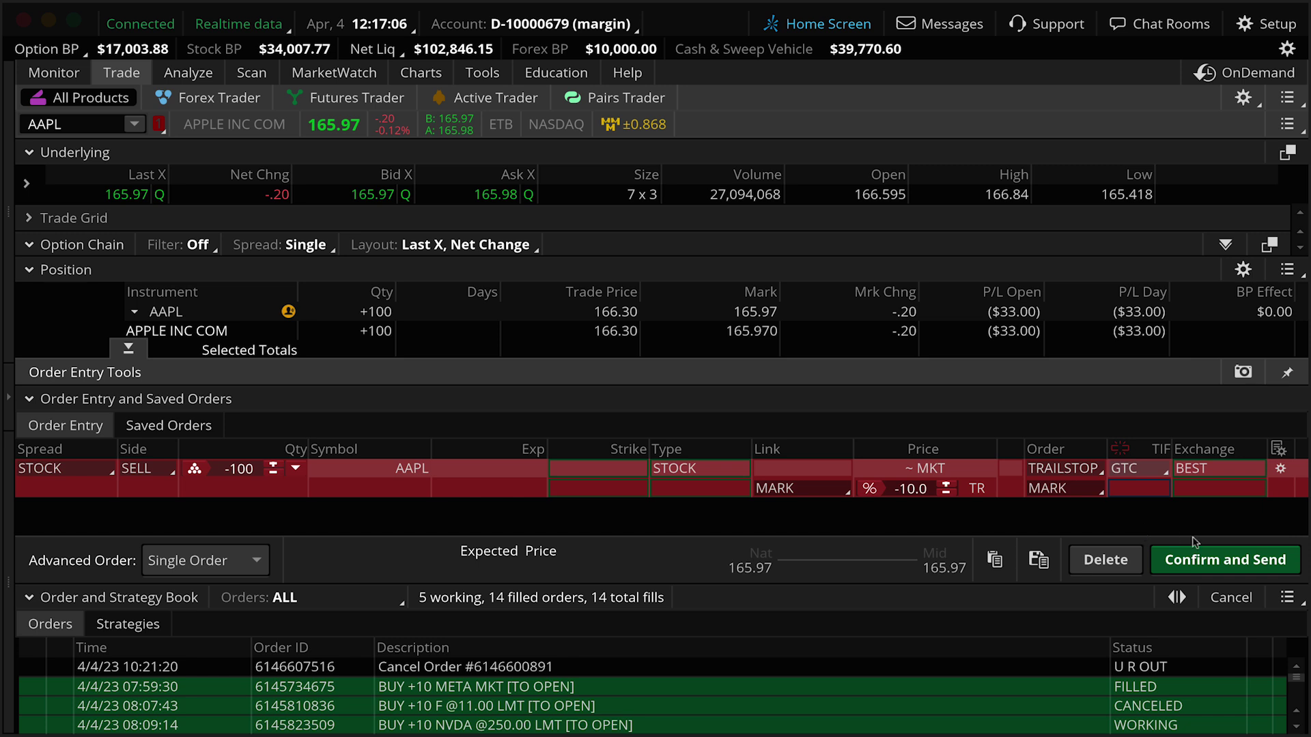
left_click(1221, 556)
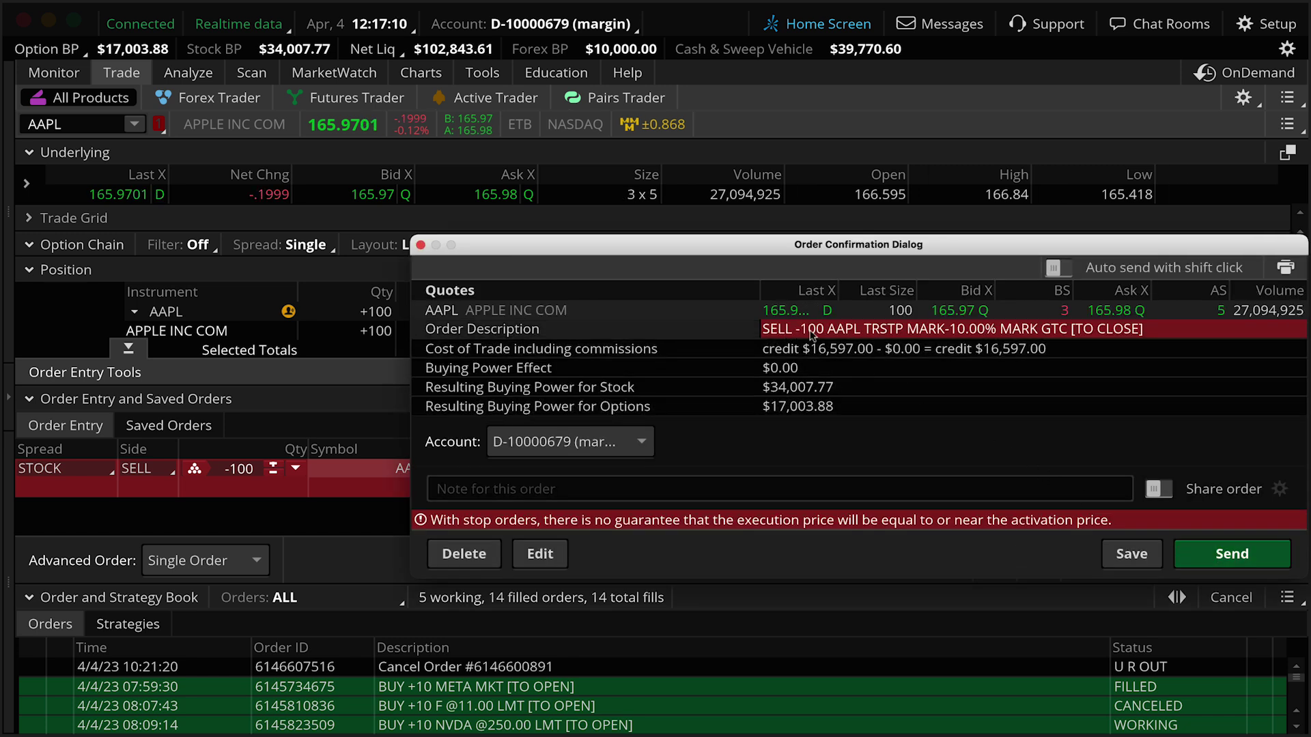
left_click(1199, 550)
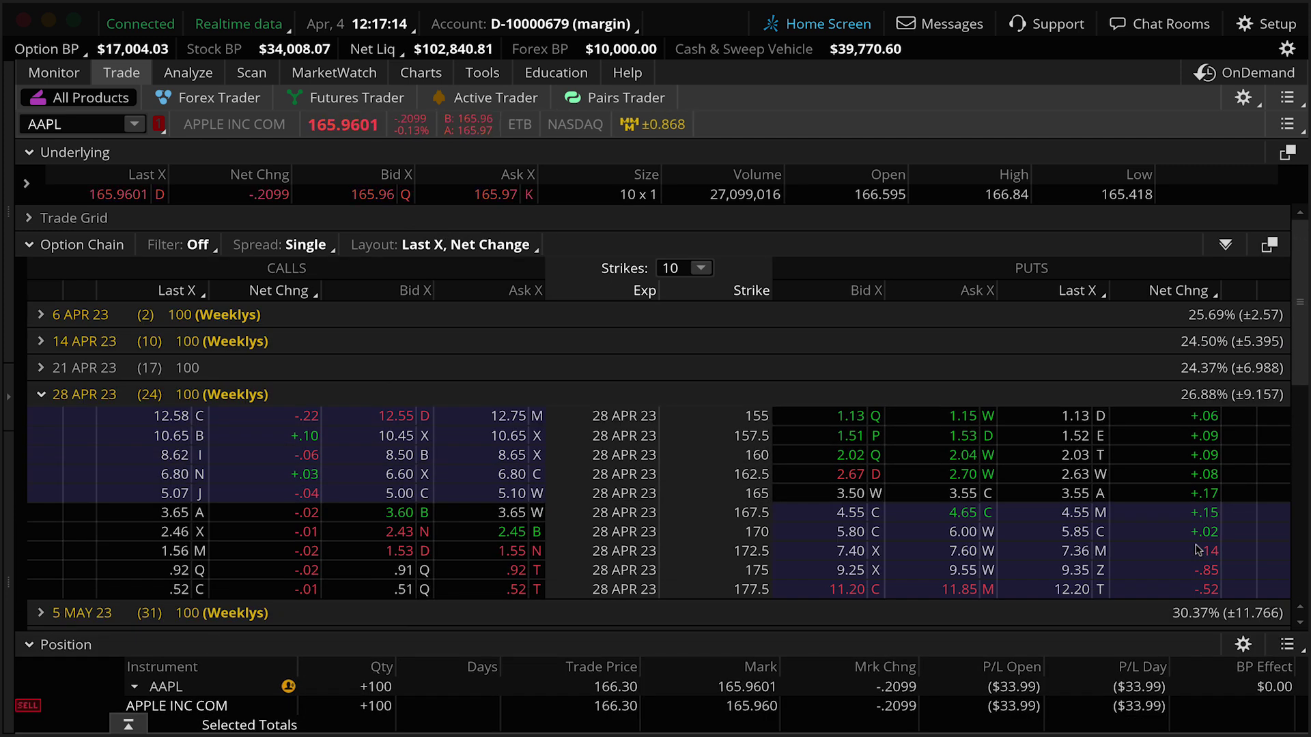
Step: Expand Working Orders to see the AAPL 10% trailing stop at 149.42, GTC, WAIT STOP
left_click(63, 75)
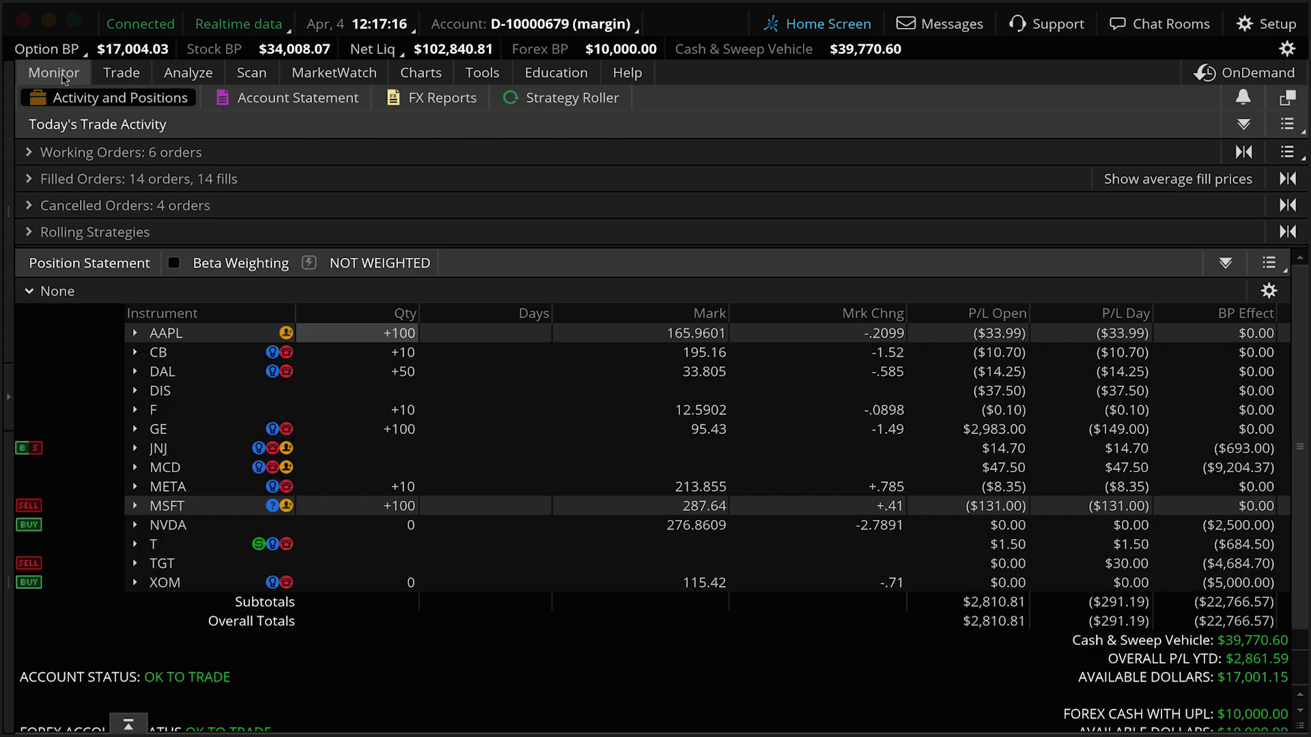
left_click(70, 153)
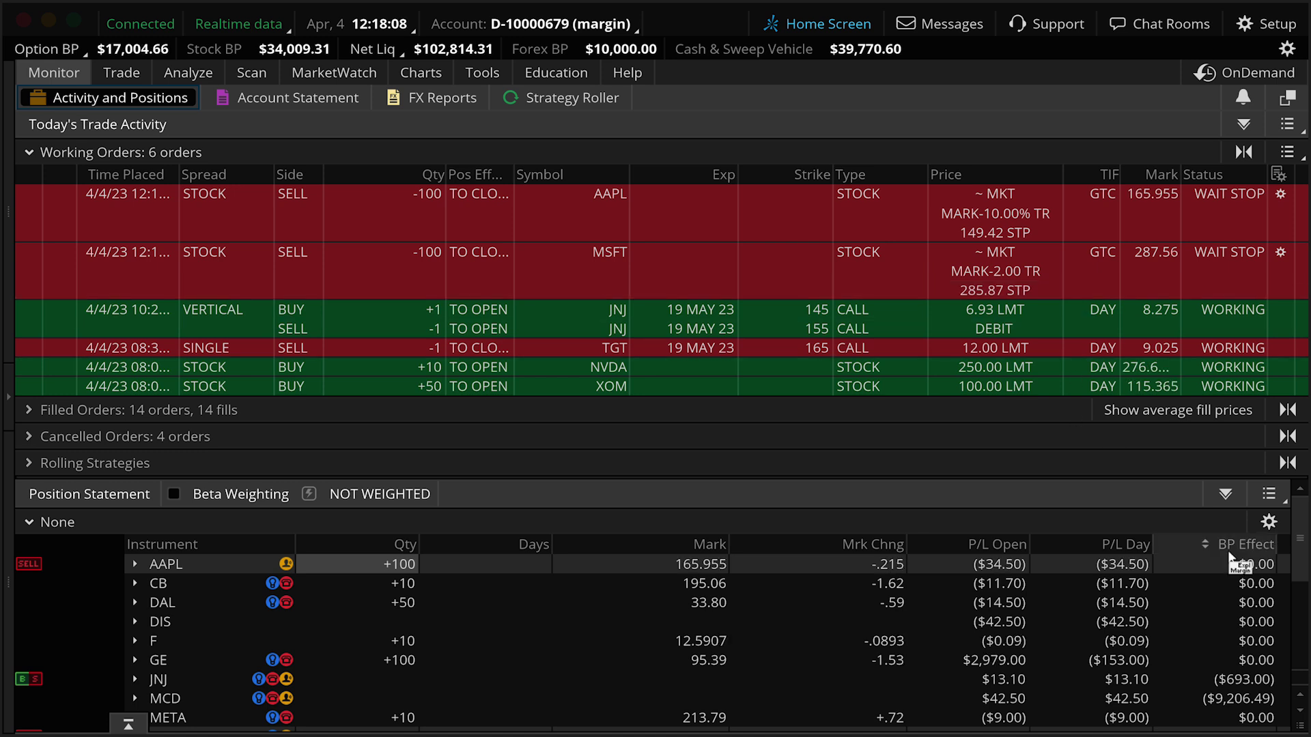
scroll(1301, 560, "down", 3)
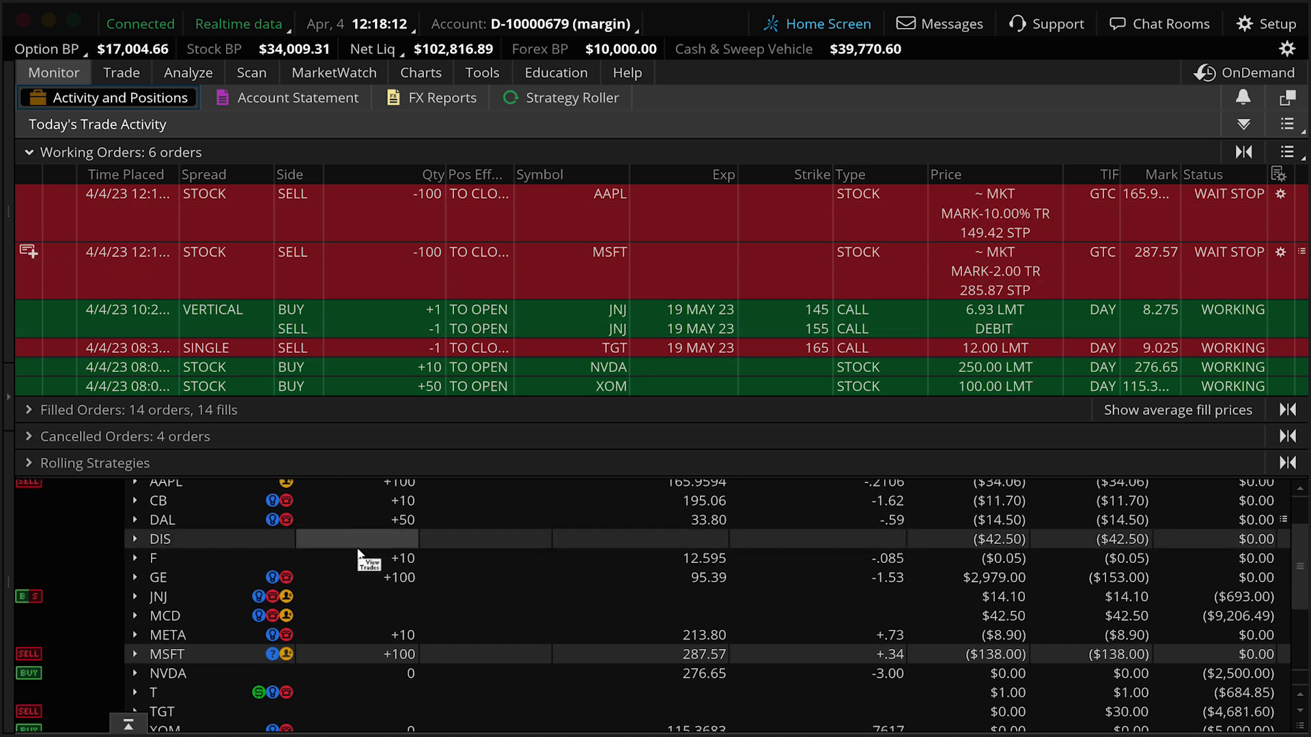
right_click(208, 523)
Step: Create a closing order for the 50 DAL shares and make it a TRAILSTOPLIMIT
mouse_move(320, 423)
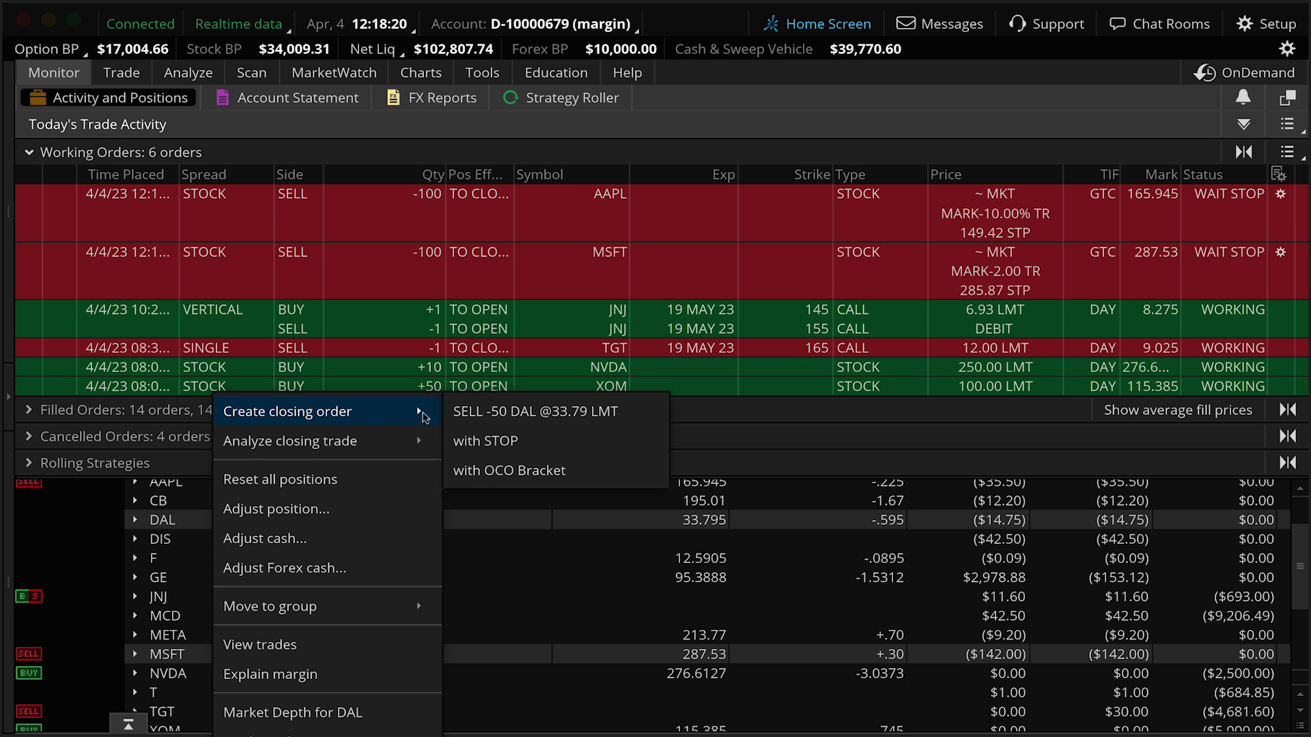
left_click(495, 439)
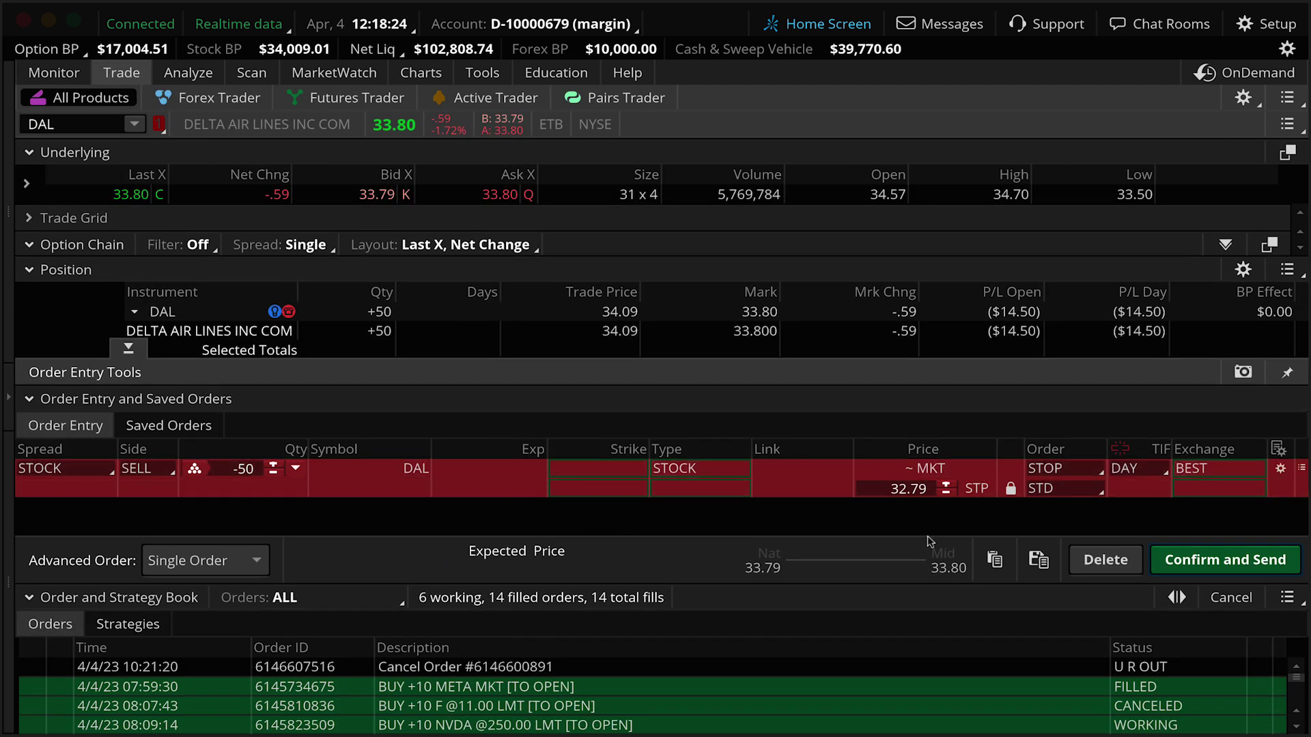
left_click(1065, 470)
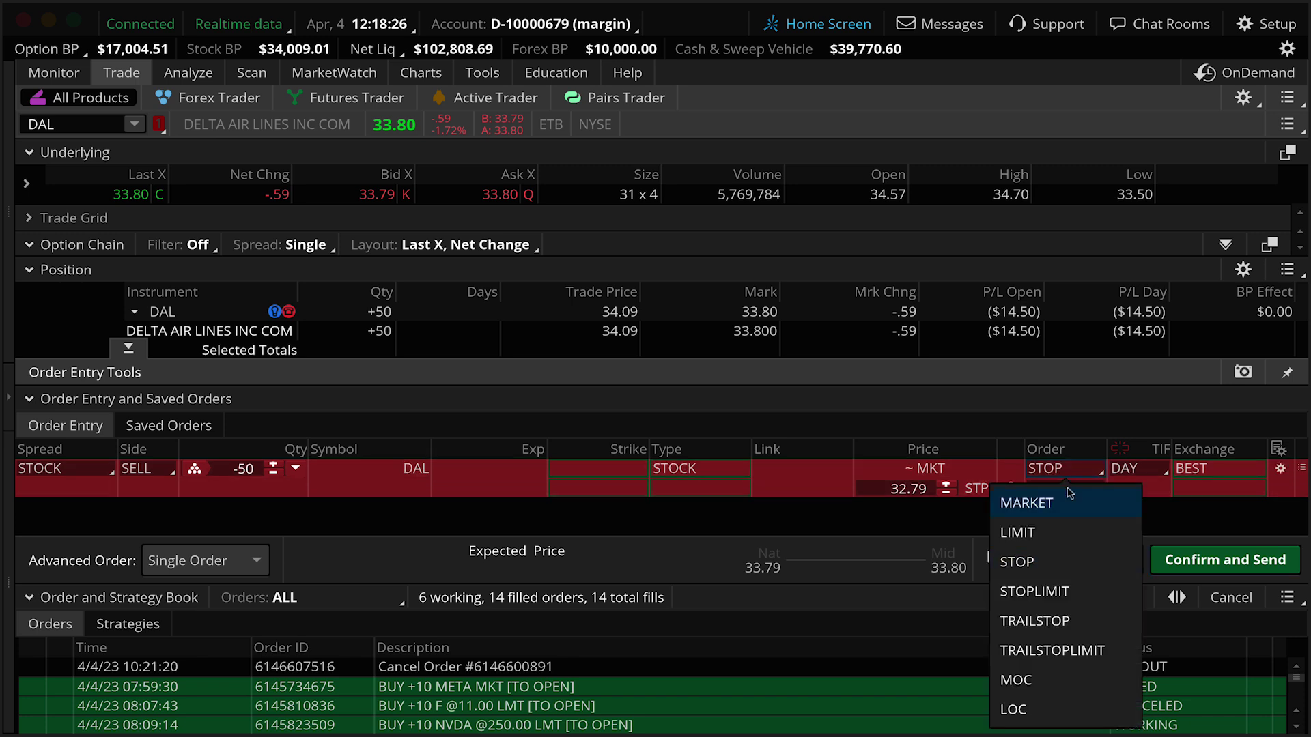
left_click(1072, 654)
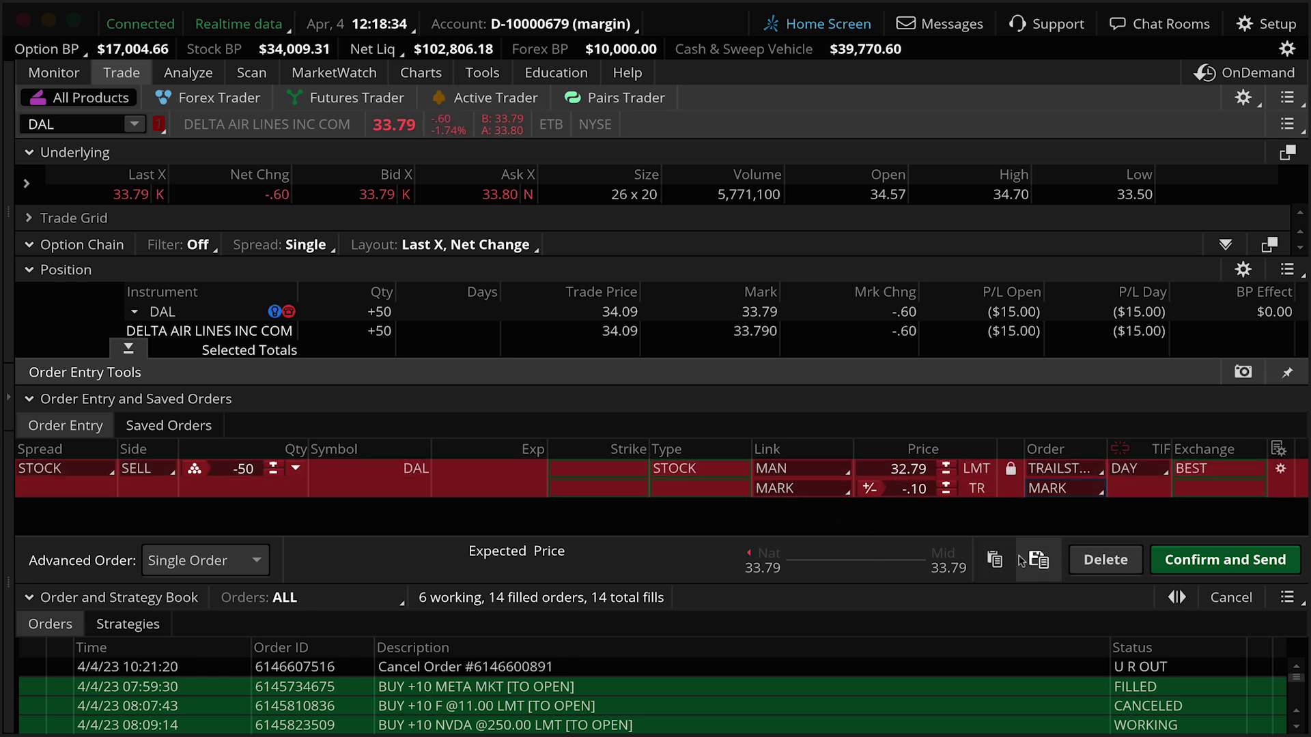
left_click(1064, 468)
left_click(1043, 622)
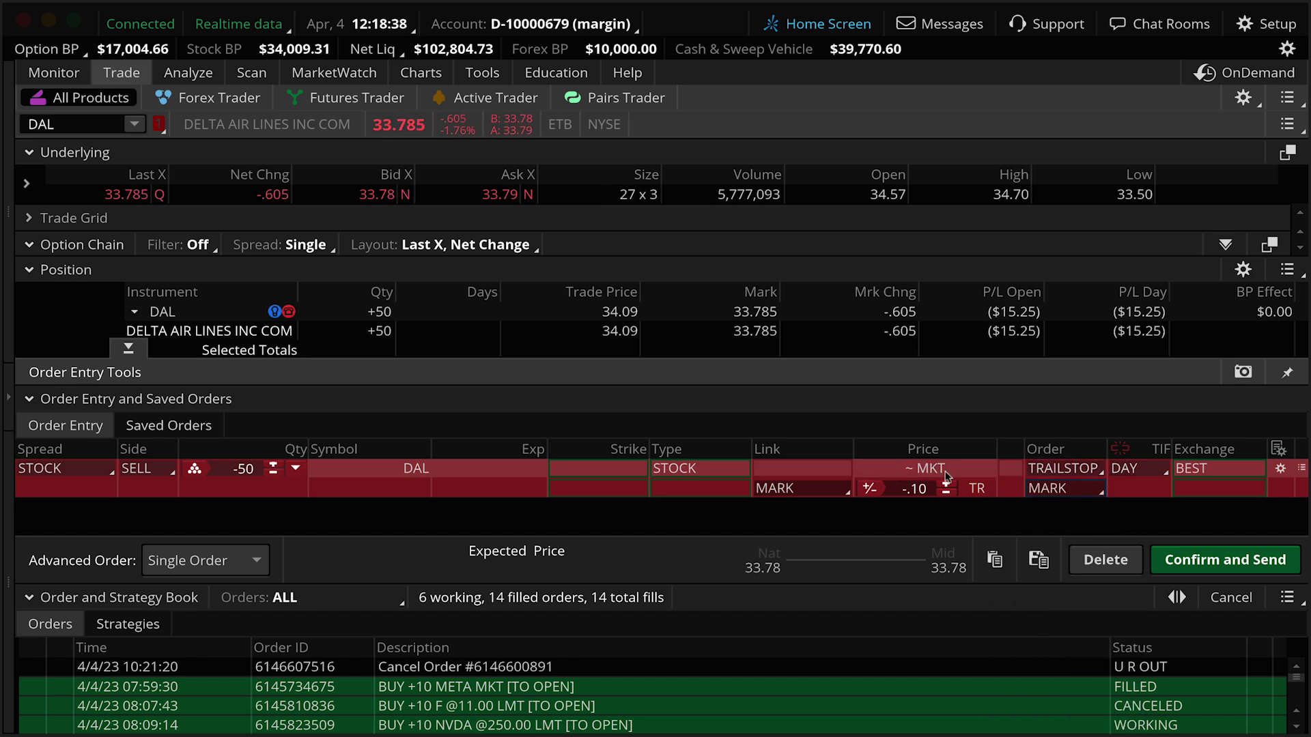
left_click(1064, 468)
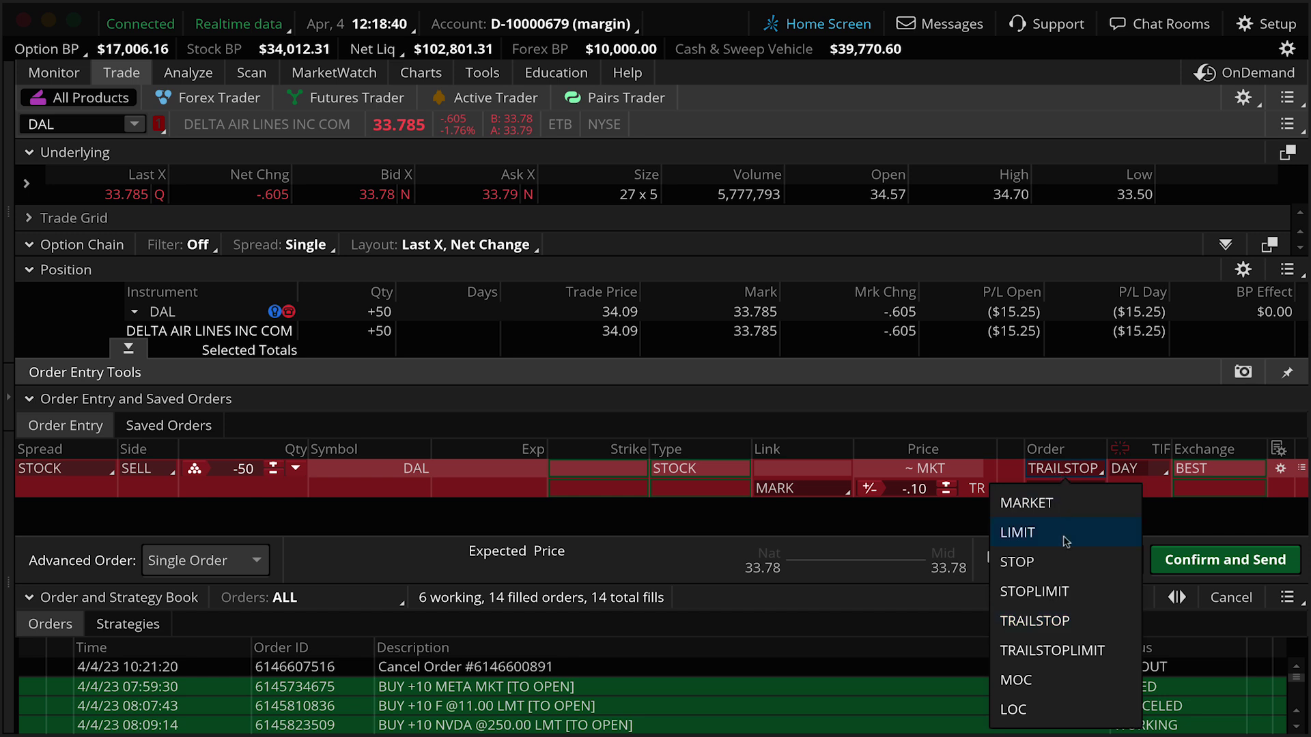
left_click(1054, 649)
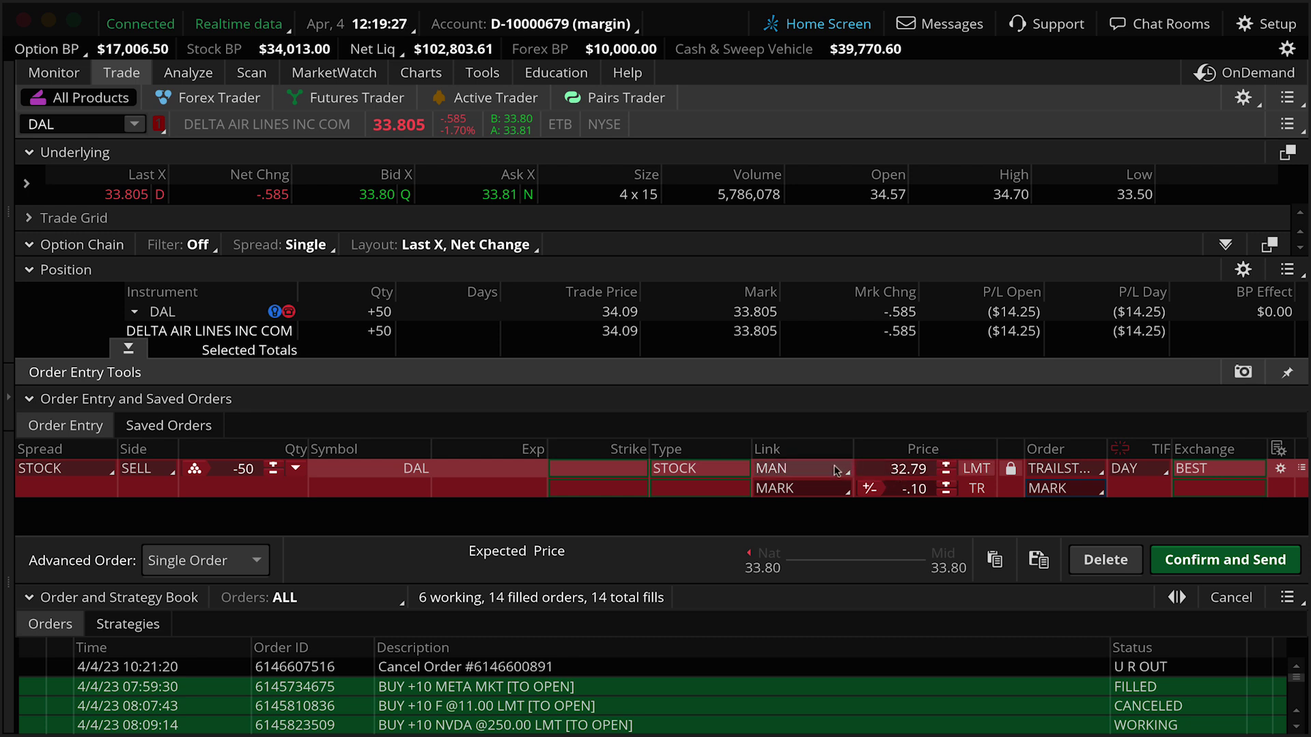
left_click(789, 472)
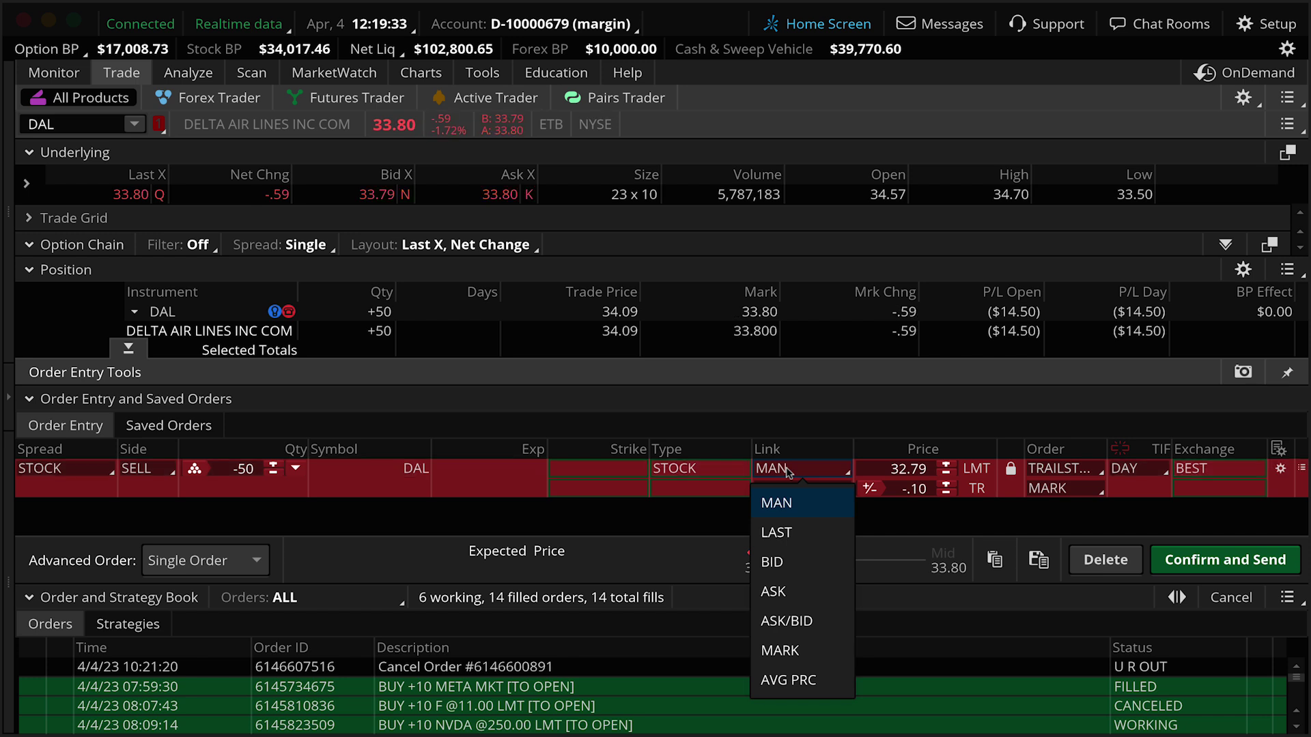
Step: Link the DAL limit price to LAST with a -.25 offset
left_click(809, 538)
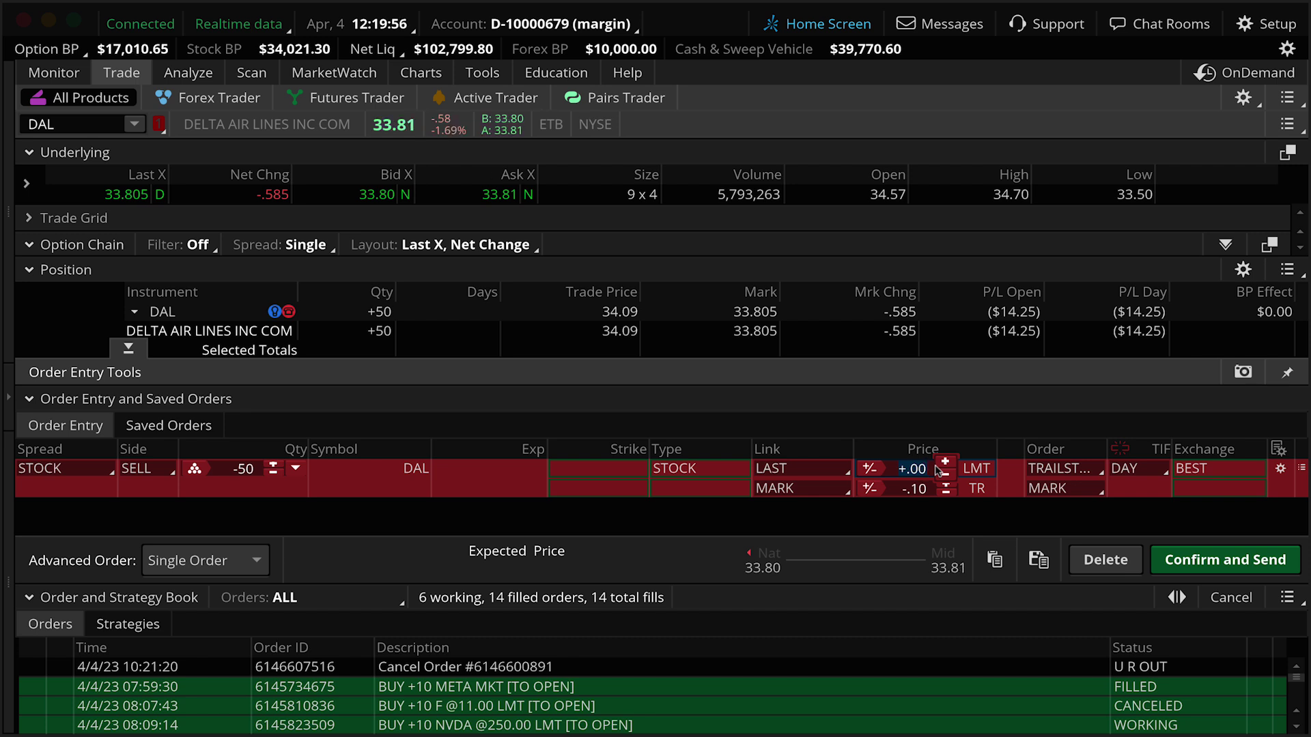
type("-.")
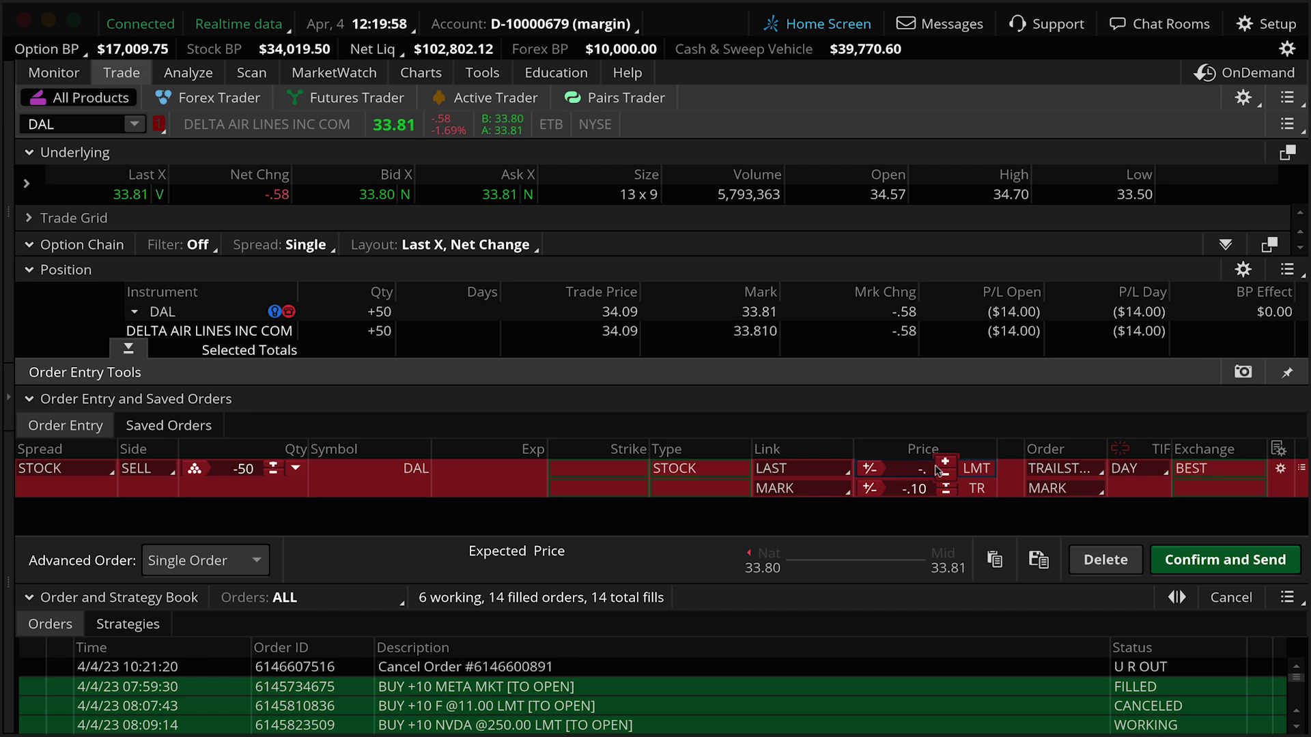
type("25")
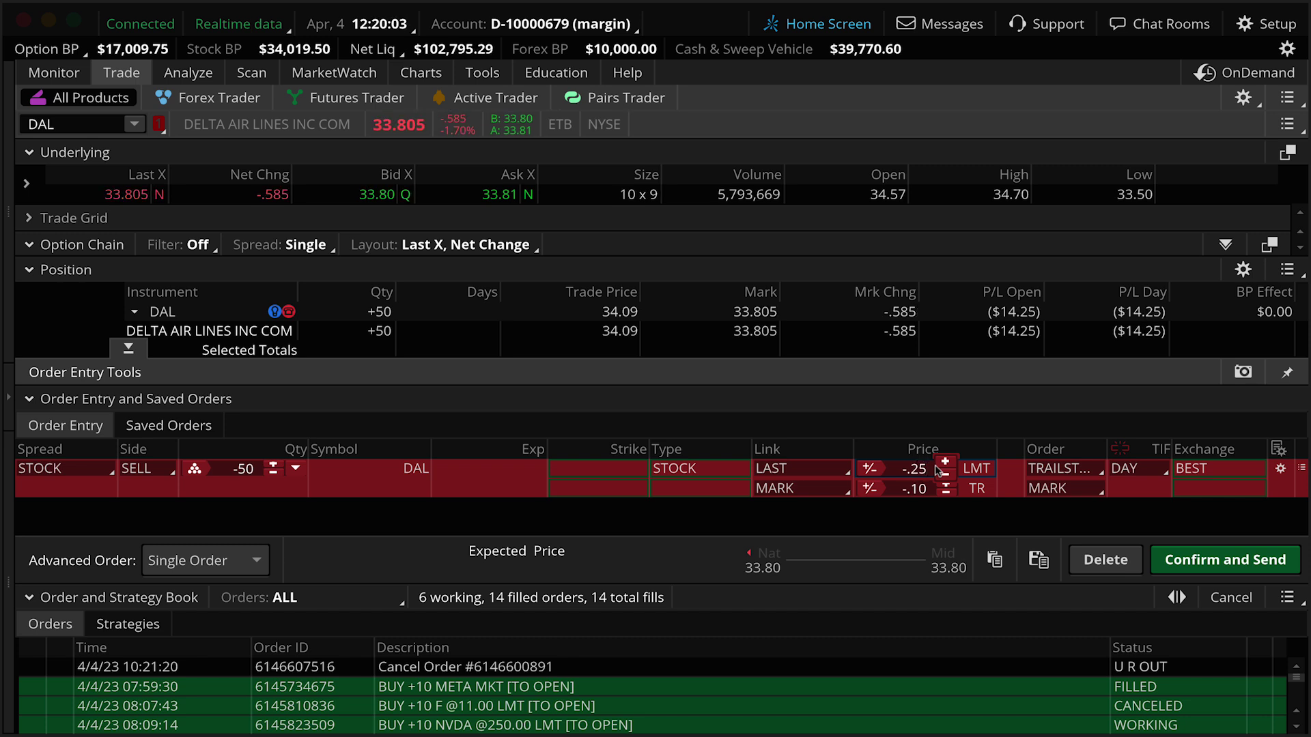
left_click(923, 490)
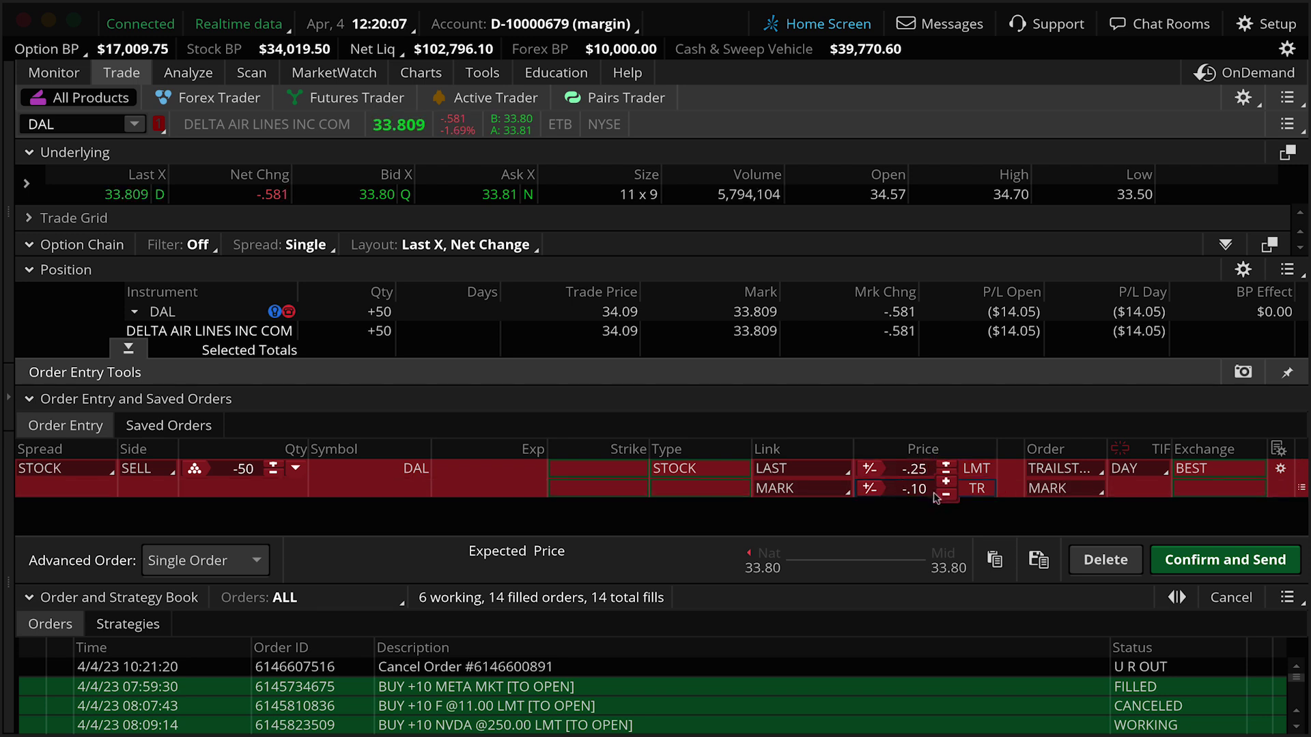
Step: Give the DAL order a -2.00 MARK trail, make it GTC, and send it
key("BackSpace")
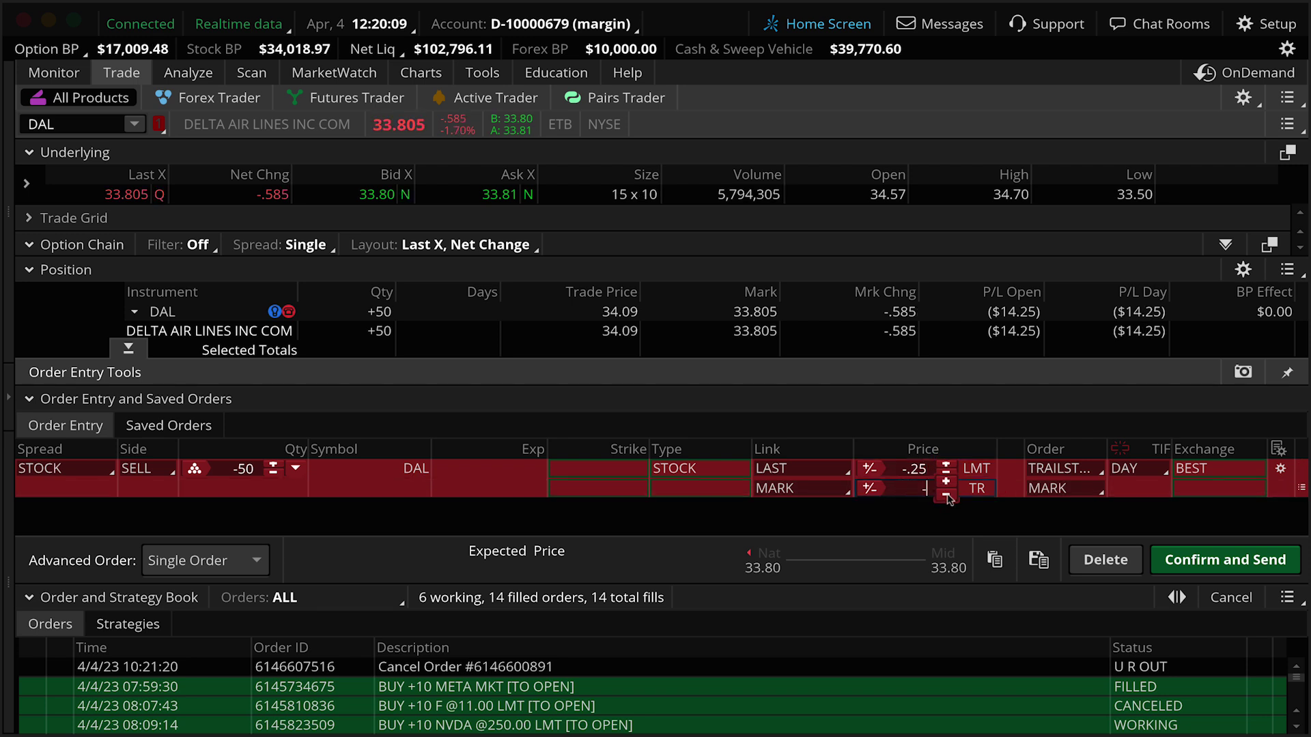
type("-2.00")
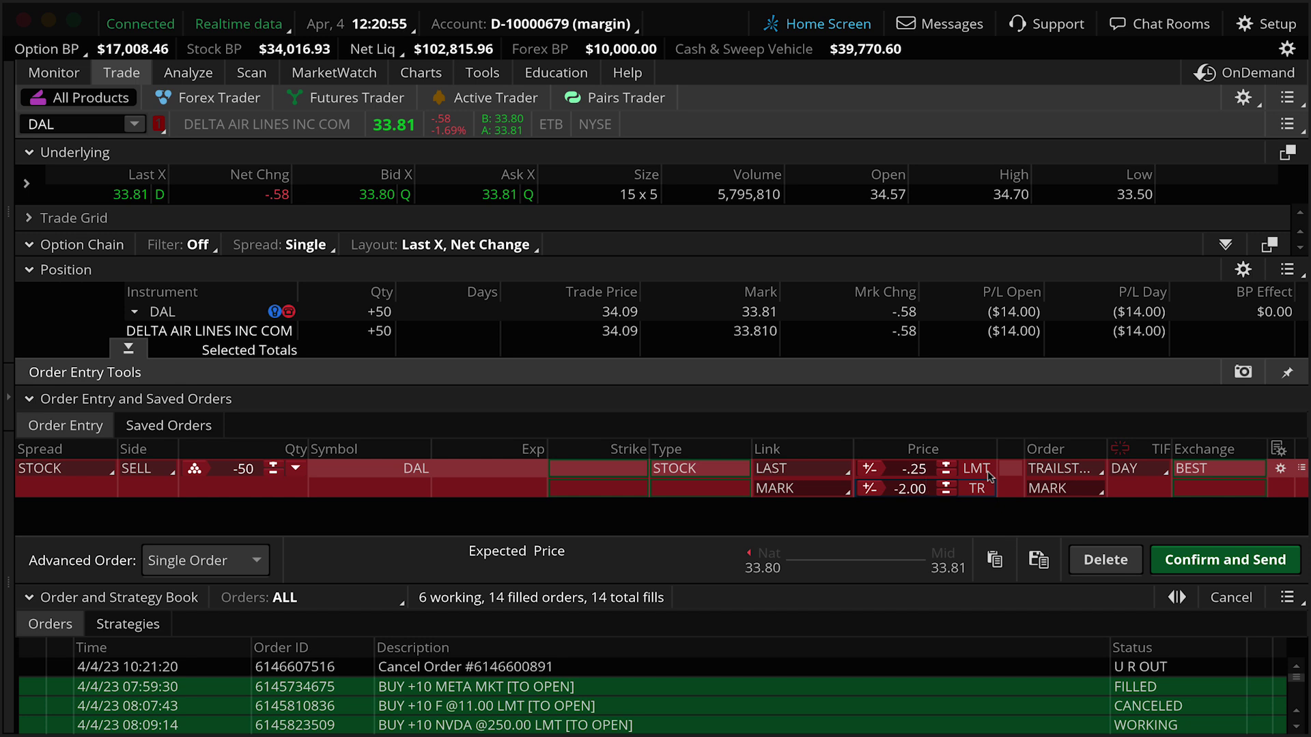
left_click(1140, 470)
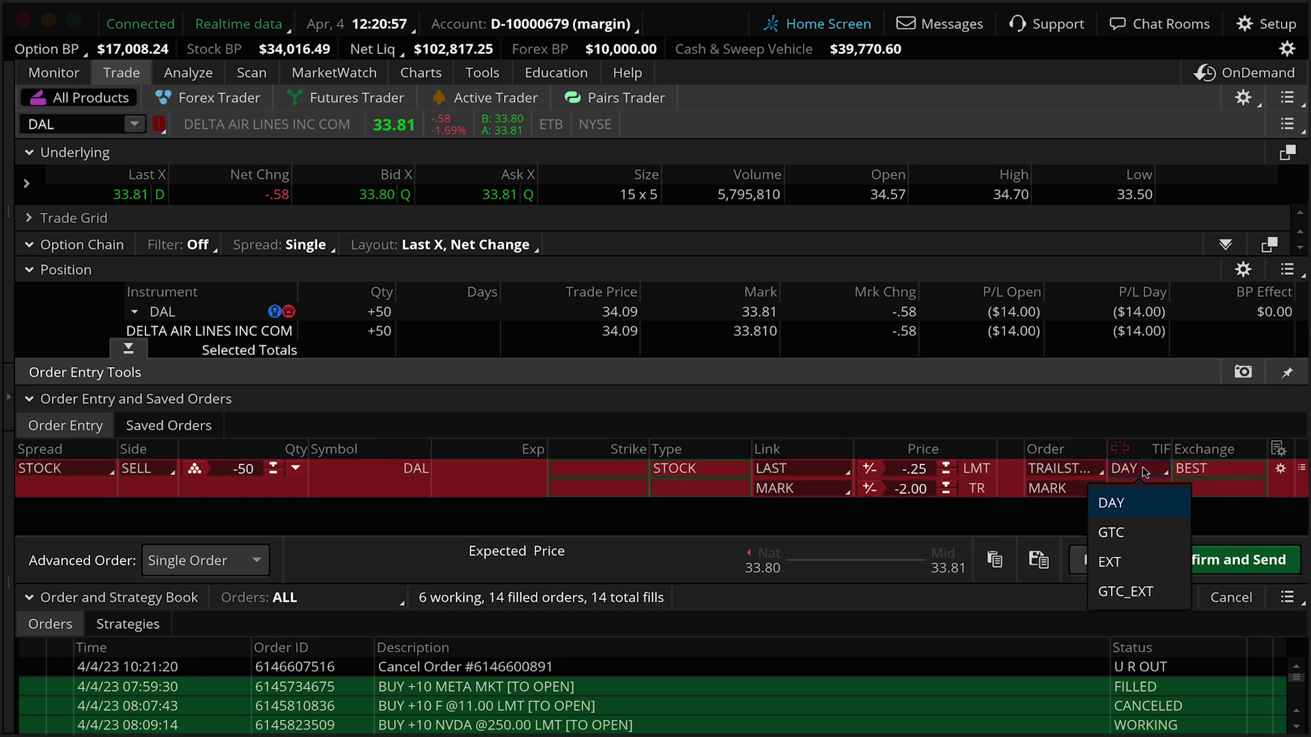
left_click(1124, 533)
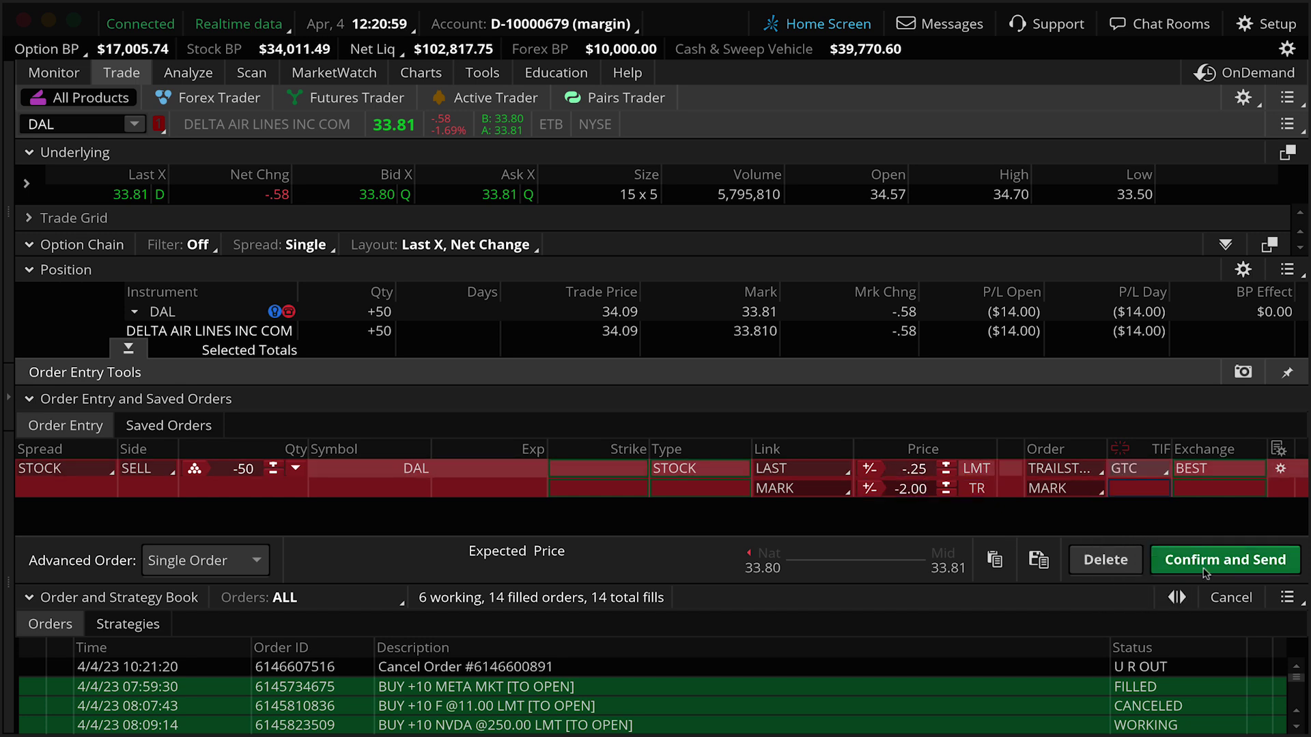
left_click(1206, 571)
left_click(1207, 552)
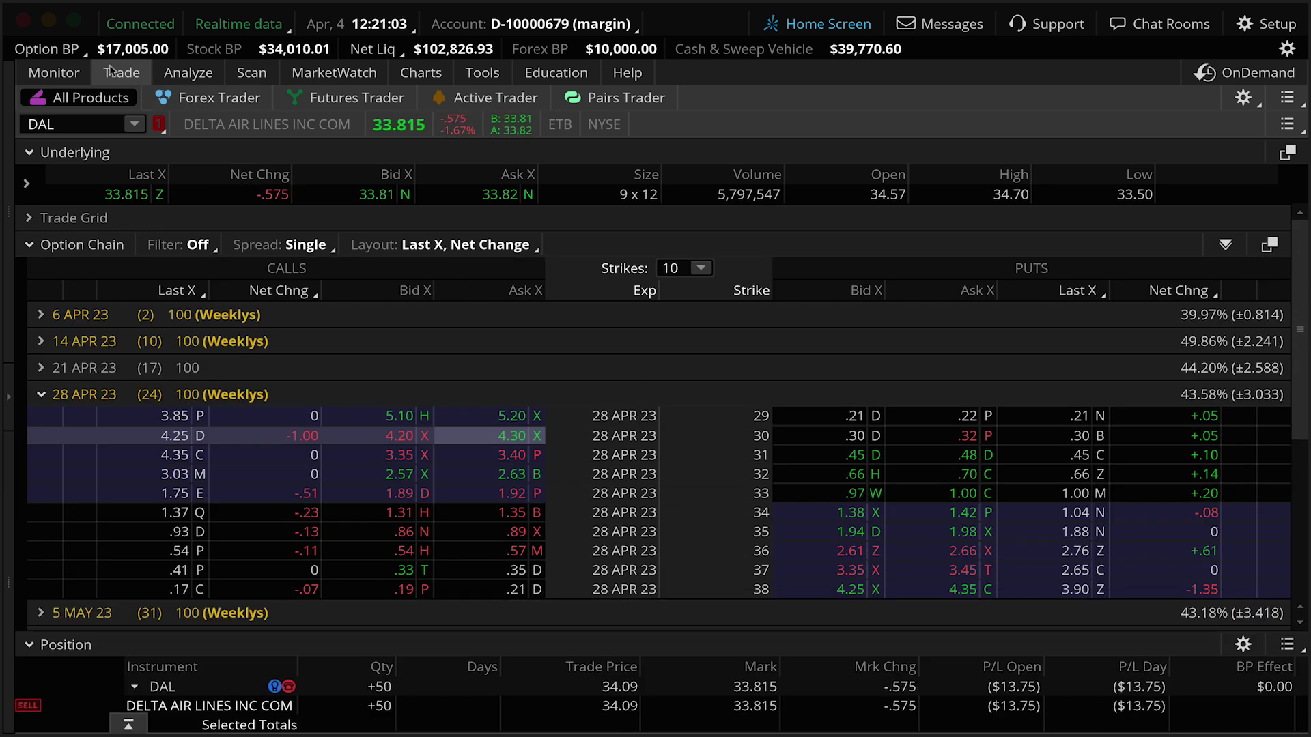
Step: Check that Working Orders lists seven orders, led by the DAL GTC trailing stop limit
left_click(77, 74)
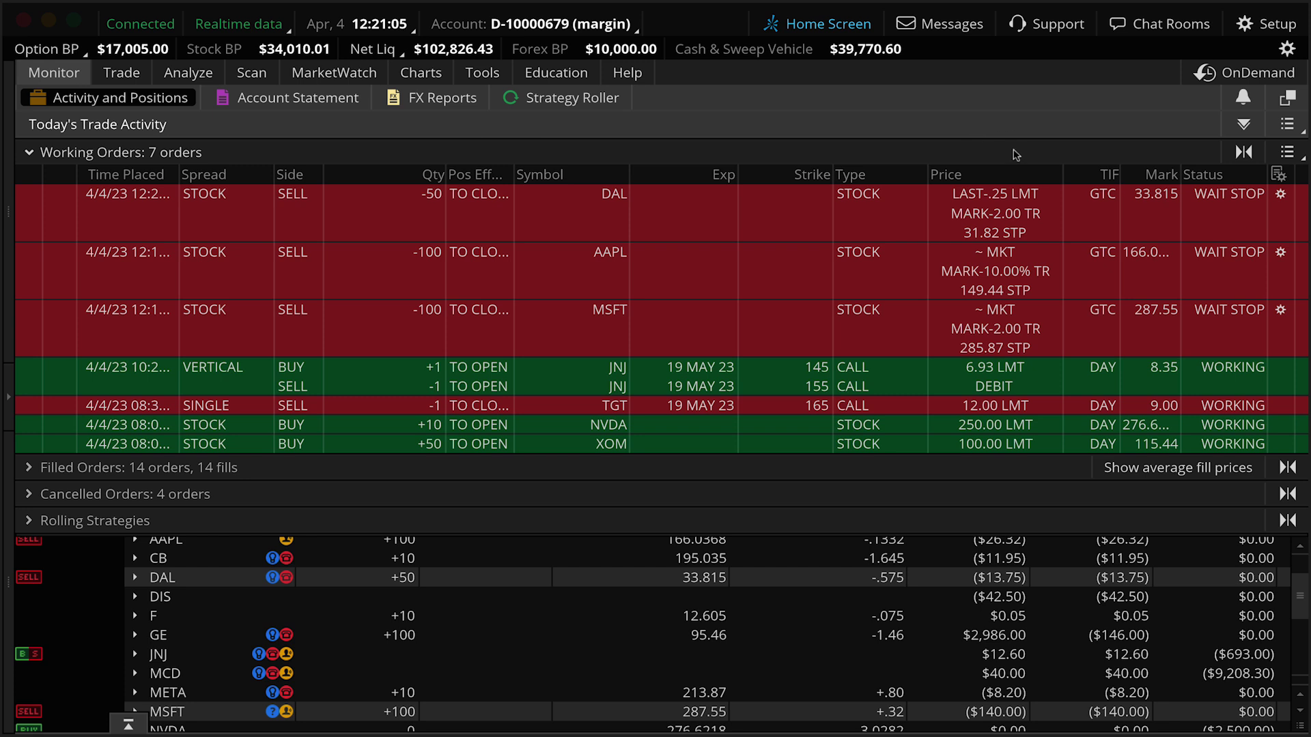